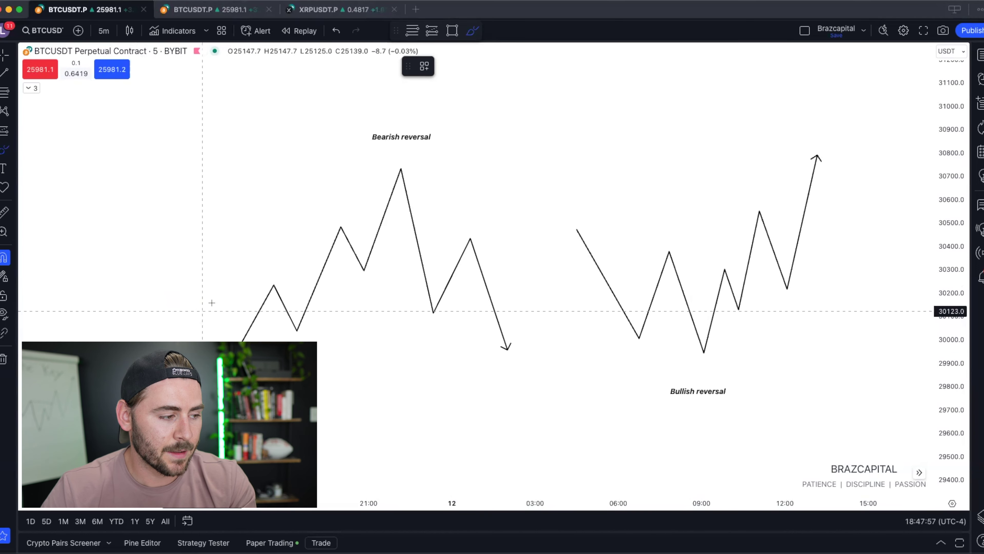
- Circle the swing highs, the peak and the higher lows of the uptrend in the bearish reversal diagram with freehand strokes
drag(274, 272, 279, 277)
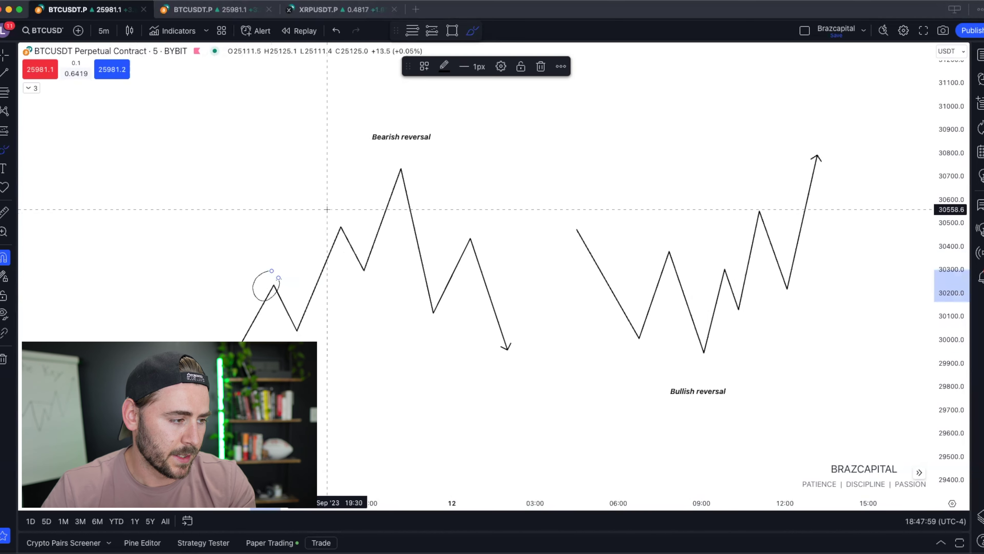
drag(334, 217, 350, 222)
mouse_move(415, 160)
mouse_down()
mouse_move(386, 177)
mouse_move(406, 173)
mouse_up()
mouse_move(308, 310)
mouse_down()
mouse_move(292, 322)
mouse_move(306, 329)
mouse_move(309, 313)
mouse_up()
mouse_move(373, 254)
mouse_down()
mouse_move(356, 266)
mouse_move(375, 261)
mouse_up()
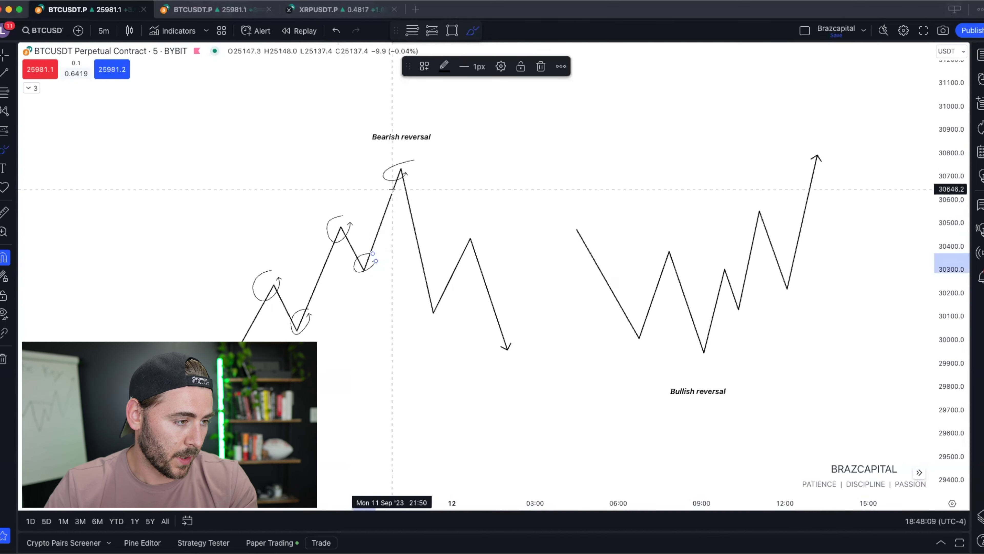
- Mark the bearish structure break: trace the drop, add arrows at the last higher low's level, circle the lower high and underline the new low
drag(404, 174, 433, 310)
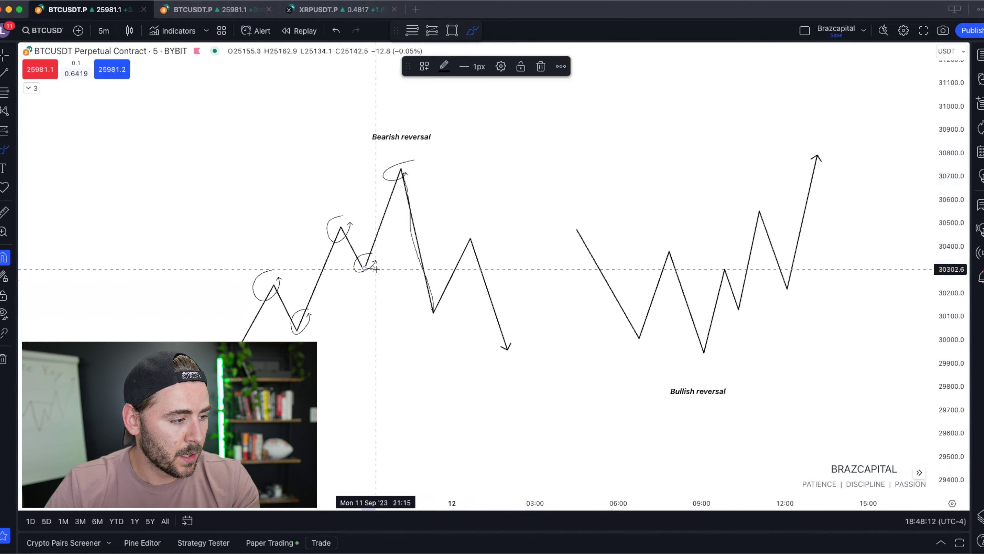
drag(386, 267, 431, 267)
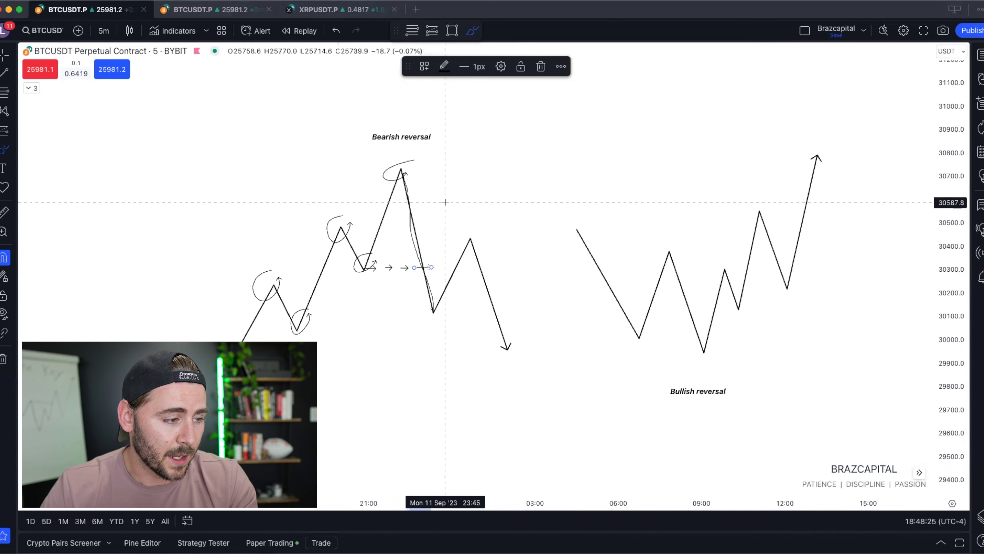
mouse_move(476, 225)
mouse_down()
mouse_move(458, 231)
mouse_move(475, 229)
mouse_up()
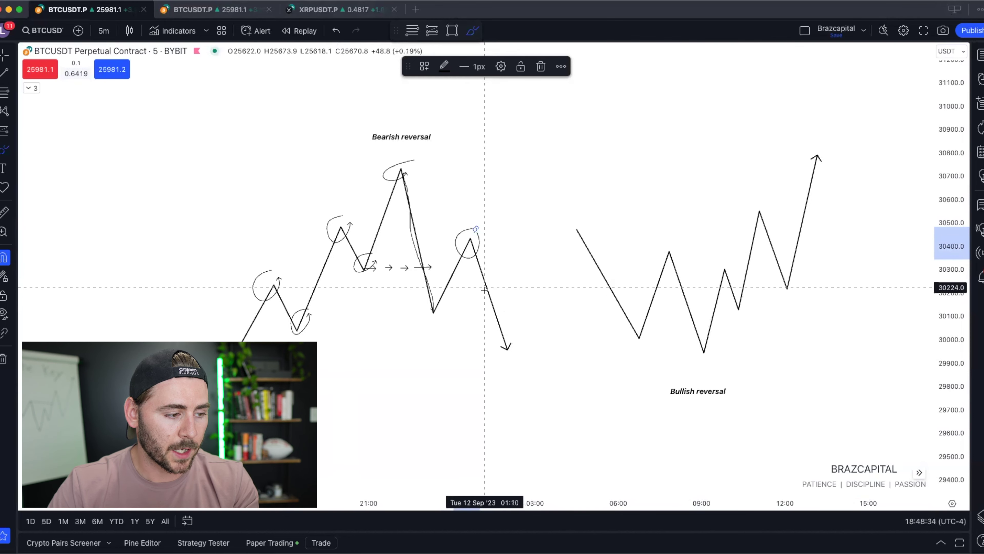
drag(432, 313, 507, 310)
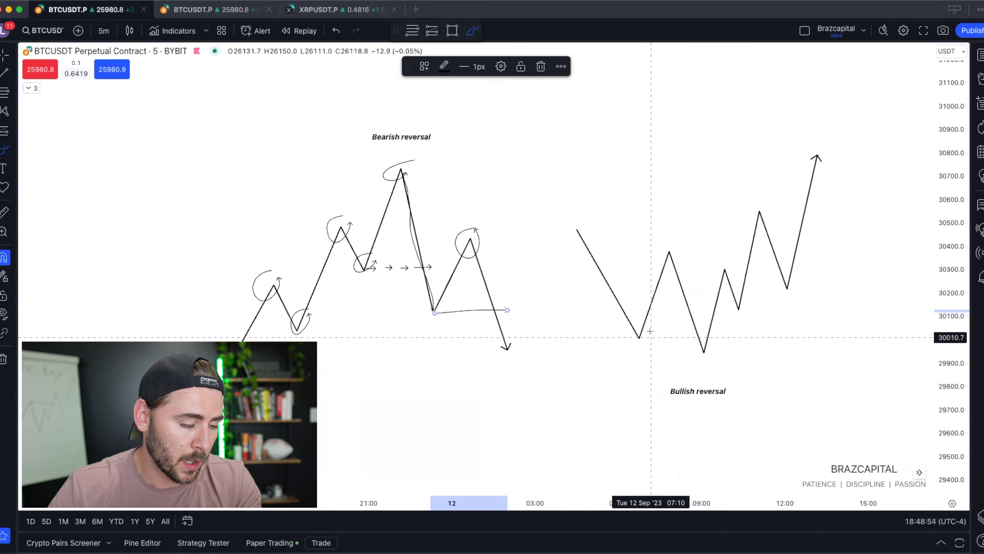
- Circle the bullish reversal diagram's swing lows and highs, connect the first two highs, and draw break-level arrows from the first high
mouse_move(637, 314)
mouse_down()
mouse_move(638, 334)
mouse_move(646, 325)
mouse_up()
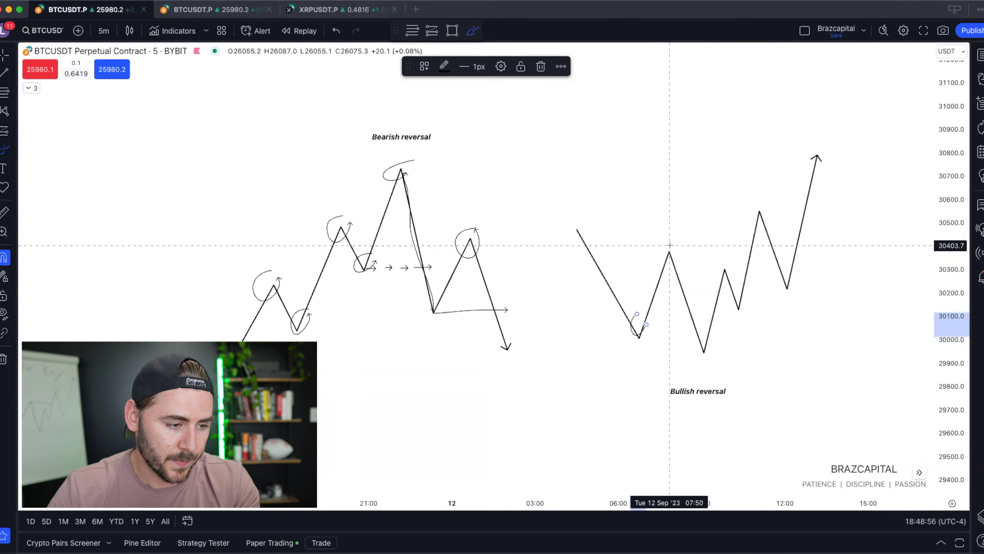
mouse_move(667, 247)
mouse_down()
mouse_move(664, 266)
mouse_move(672, 253)
mouse_up()
mouse_move(689, 317)
mouse_down()
mouse_move(698, 357)
mouse_move(712, 346)
mouse_move(706, 333)
mouse_up()
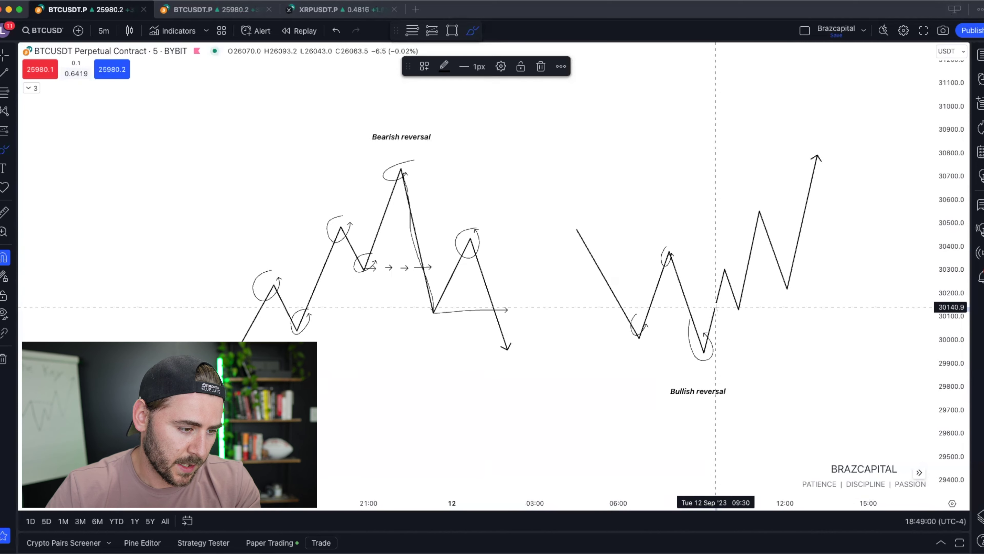
mouse_move(724, 265)
mouse_down()
mouse_move(719, 276)
mouse_move(732, 275)
mouse_up()
drag(666, 255, 725, 269)
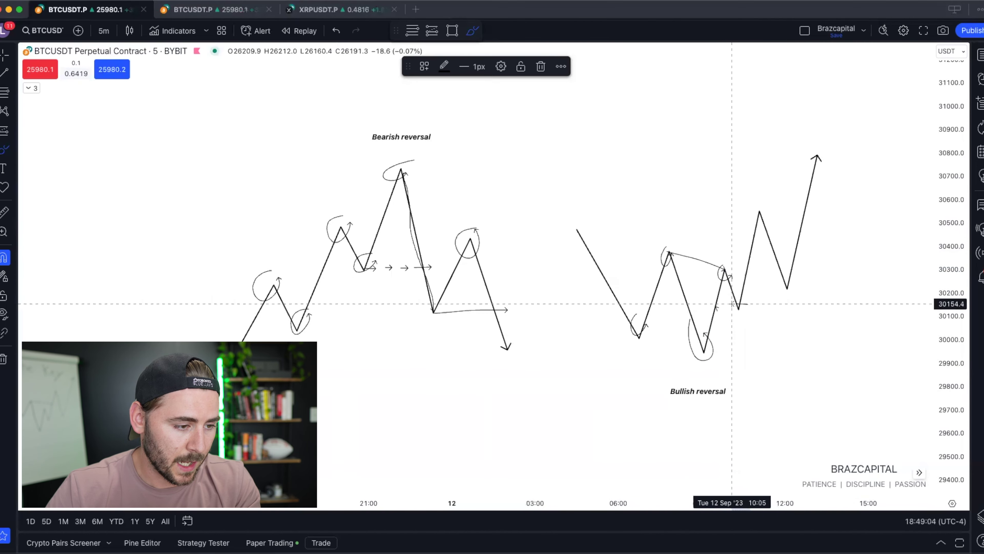
mouse_move(733, 306)
mouse_down()
mouse_move(736, 314)
mouse_move(748, 304)
mouse_up()
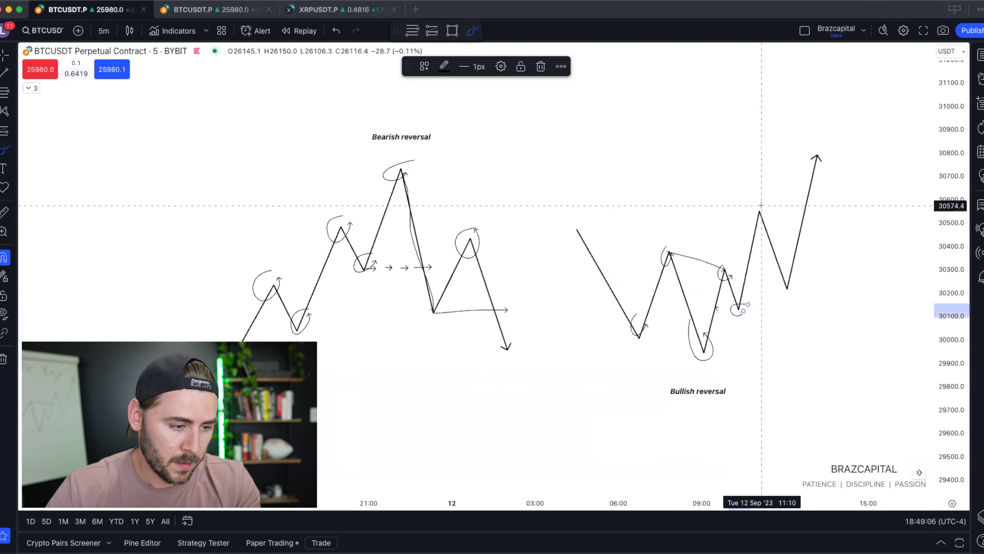
mouse_move(760, 205)
mouse_down()
mouse_move(754, 223)
mouse_move(759, 206)
mouse_up()
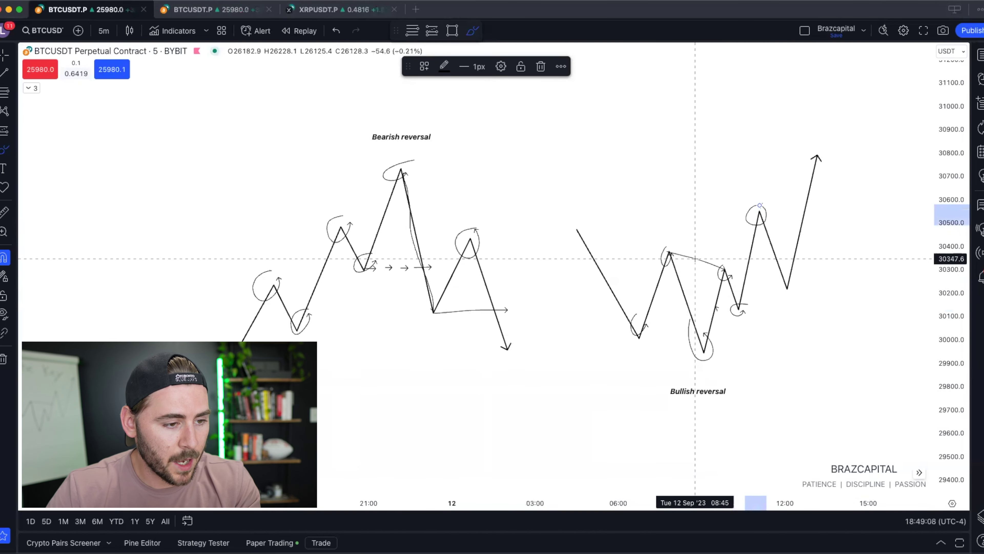
drag(672, 254, 691, 252)
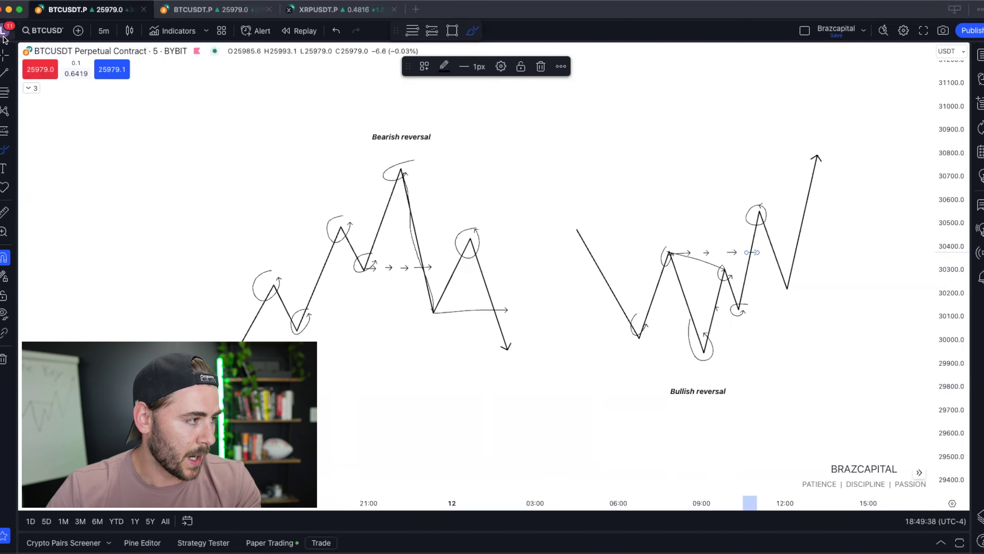
- Lower the final pullback low of the bullish reversal path to about 30,075
drag(786, 289, 796, 322)
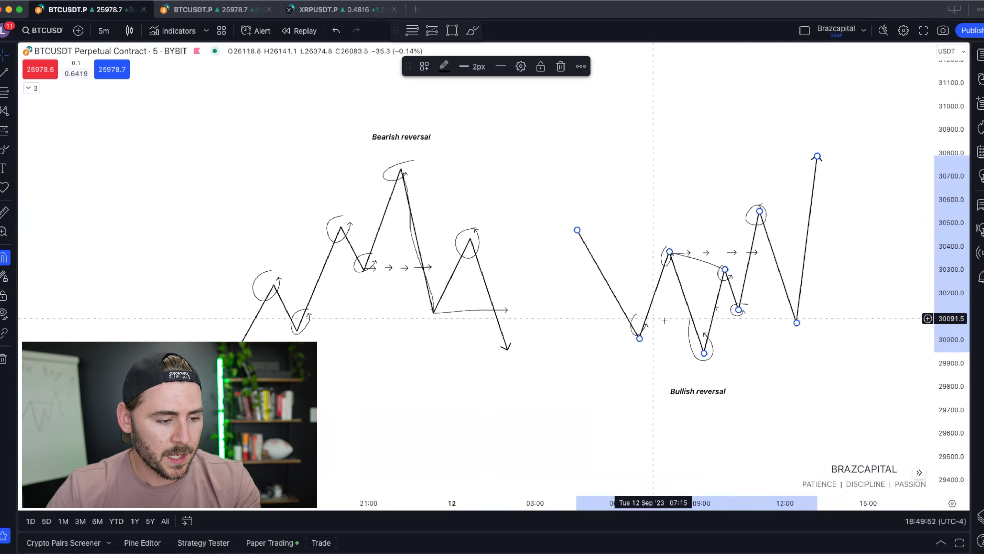
click(671, 263)
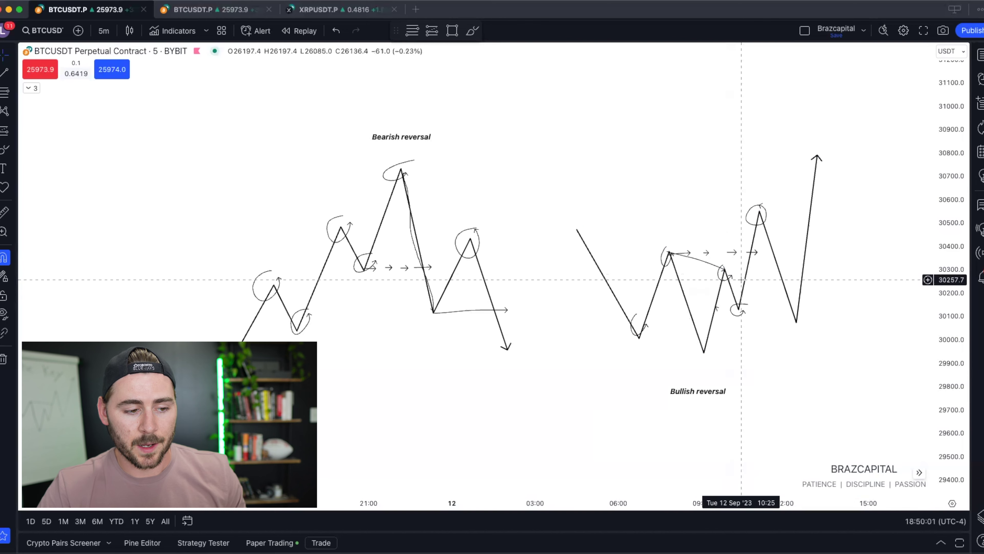
- Delete all remaining freehand circles, arrows and the connecting line from the bullish reversal diagram, keeping the zigzag path
click(748, 257)
key(Delete)
click(733, 253)
key(Delete)
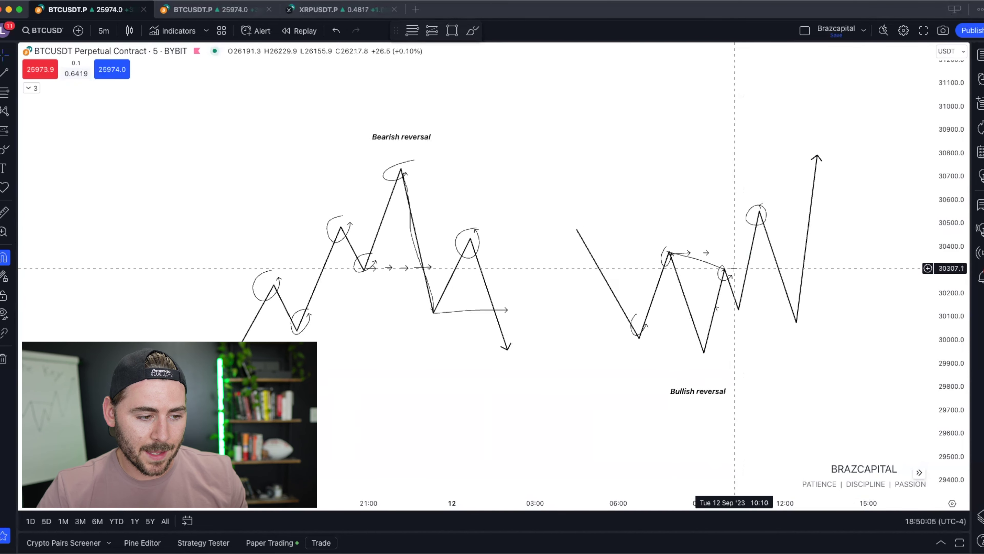
click(723, 273)
key(Delete)
click(706, 252)
key(Delete)
click(688, 255)
key(Delete)
click(665, 258)
key(Delete)
click(697, 261)
key(Delete)
click(716, 309)
key(Delete)
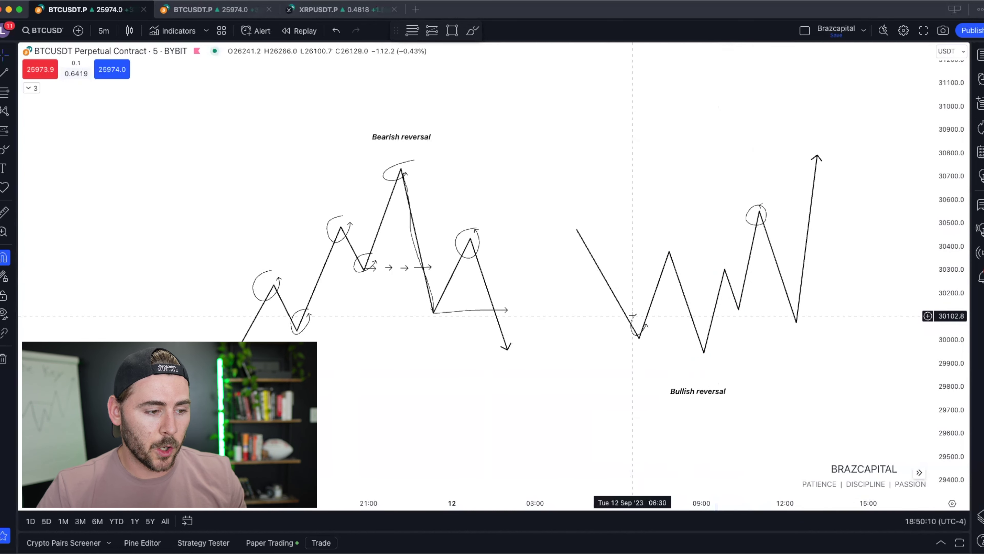
click(634, 322)
key(Delete)
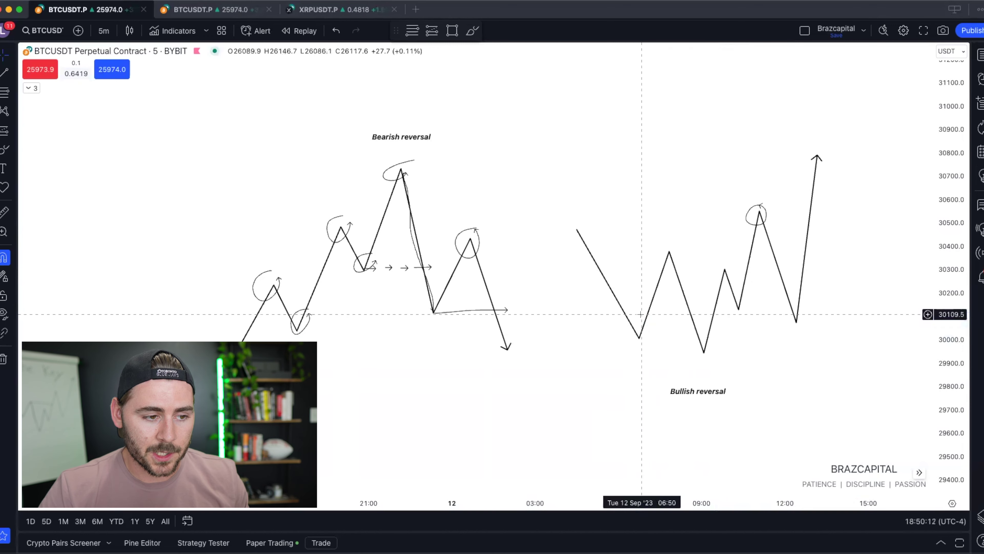
click(756, 206)
key(Delete)
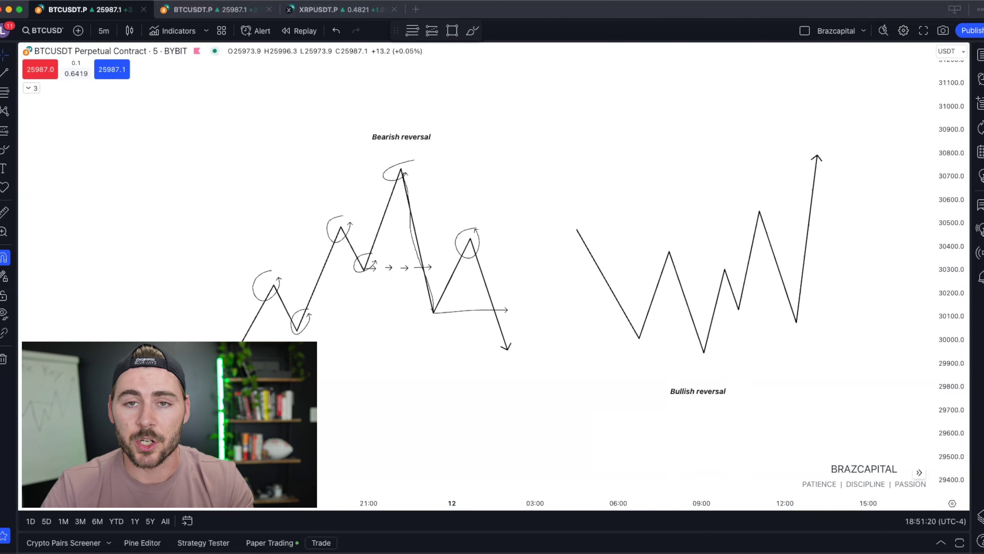
- Remove the peak and lower-high circles and the last break-level arrow from the bearish reversal diagram
key(super+z)
key(super+z)
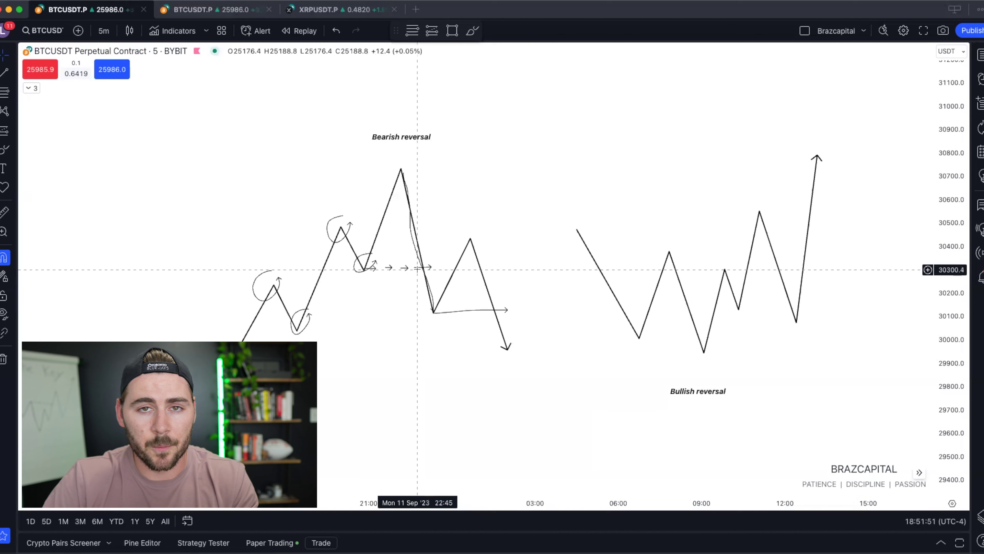
click(418, 268)
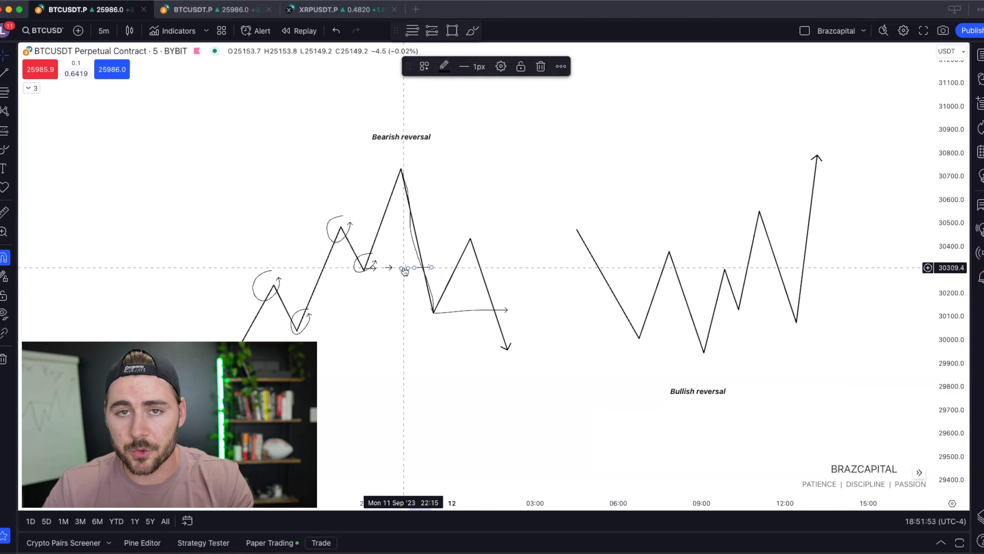
key(BackSpace)
- Circle the uptrend's earlier swing highs and higher lows again and outline the rising move in the bearish diagram with the Brush
click(5, 149)
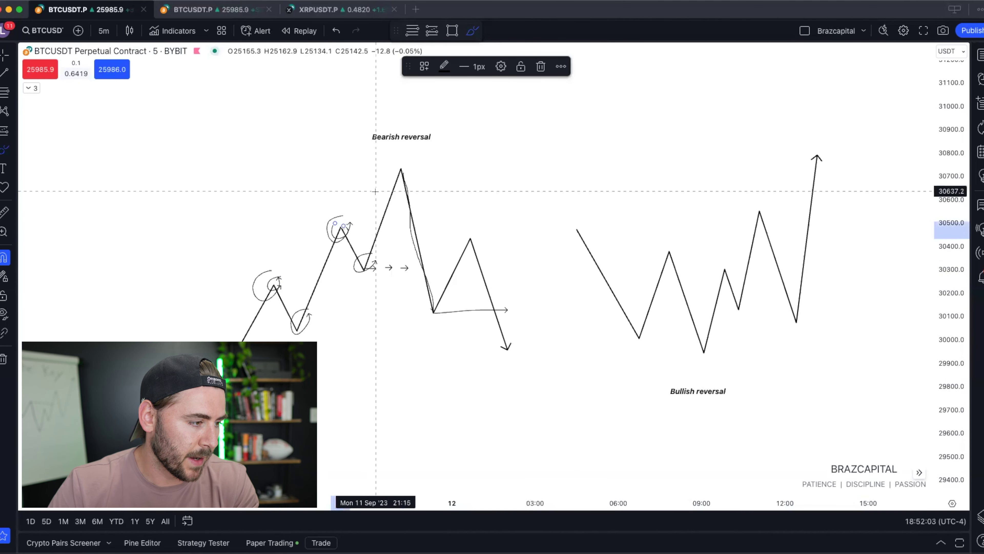
drag(312, 307, 306, 318)
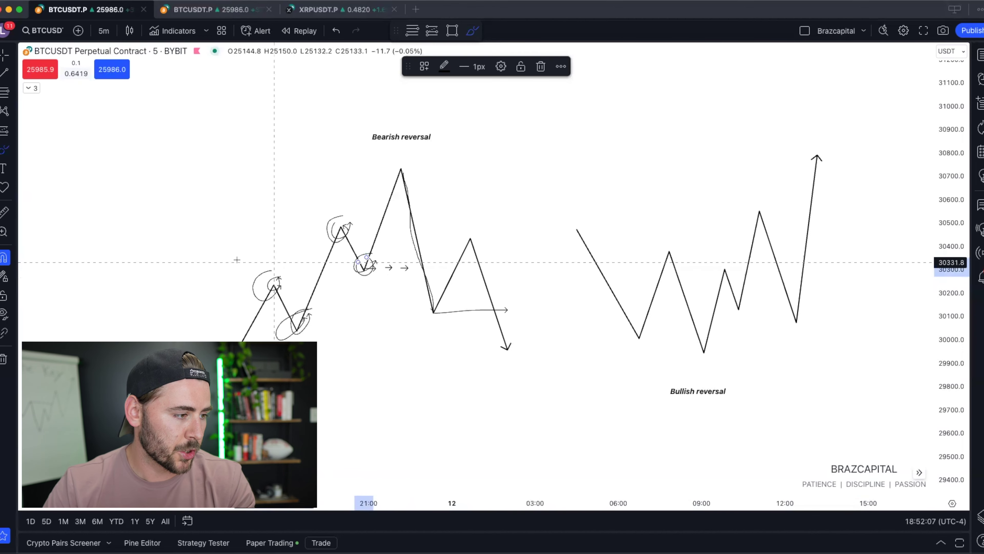
mouse_move(372, 167)
mouse_down()
mouse_move(275, 261)
mouse_move(200, 349)
mouse_move(186, 382)
mouse_up()
mouse_move(318, 341)
mouse_down()
mouse_move(382, 226)
mouse_move(431, 166)
mouse_move(364, 162)
mouse_up()
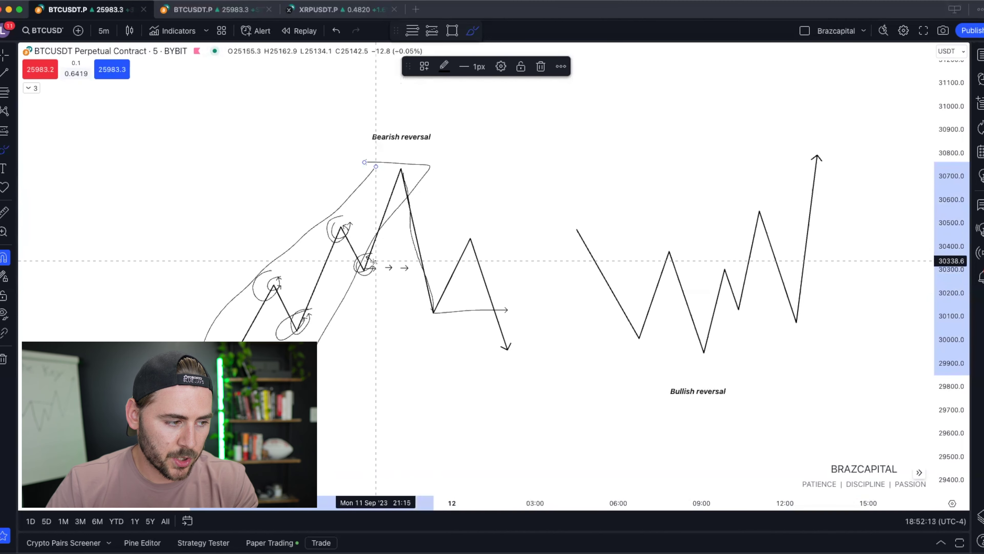
- Mark the bearish break level with arrows, circle the new low and lower high, and draw a horizontal line from the peak
drag(376, 267, 416, 267)
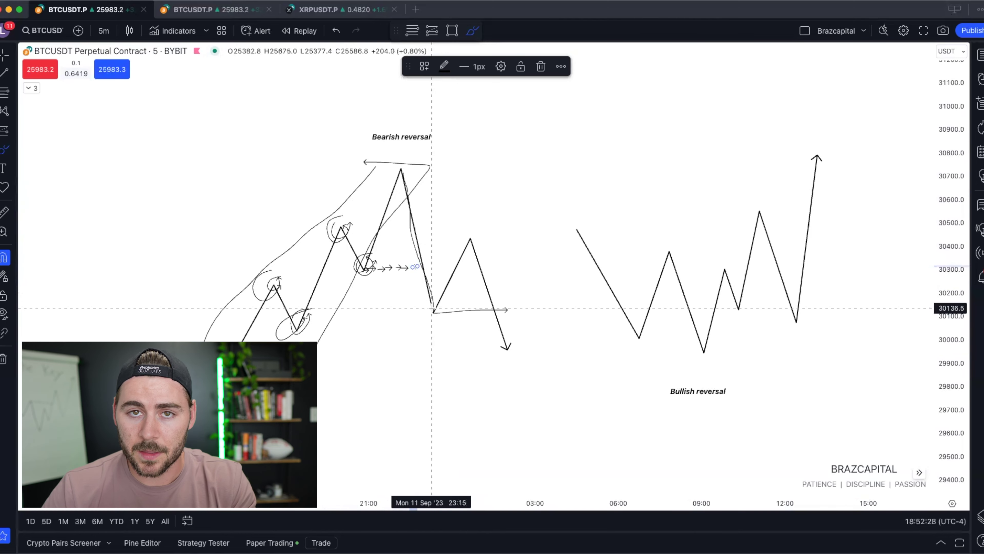
mouse_move(461, 251)
mouse_down()
mouse_move(467, 235)
mouse_move(483, 249)
mouse_move(468, 231)
mouse_up()
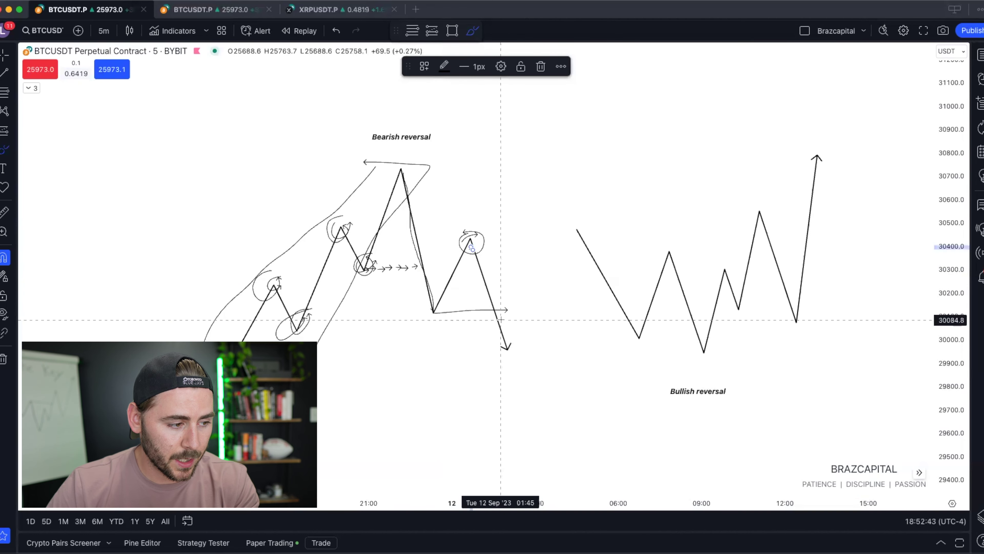
drag(433, 310, 436, 308)
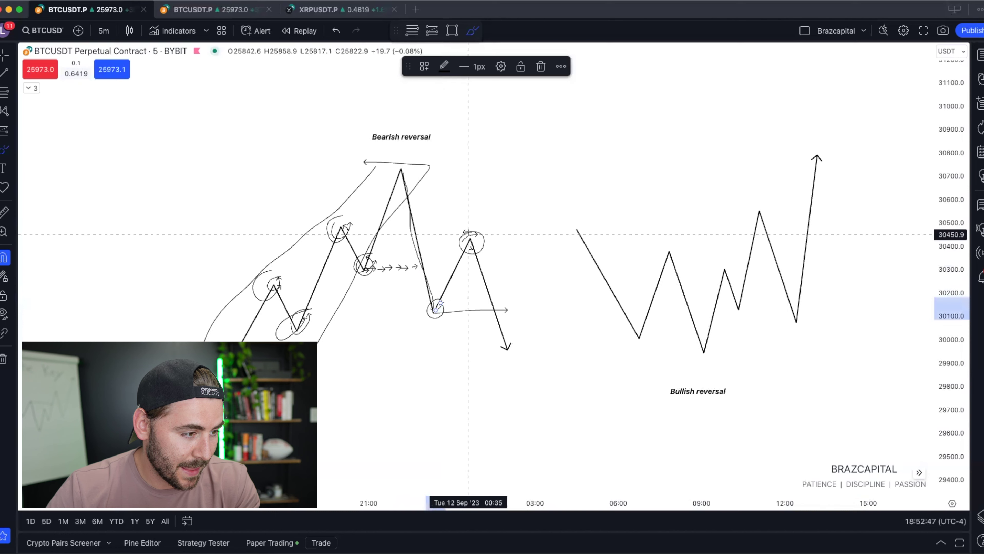
drag(472, 232, 461, 242)
drag(395, 165, 461, 167)
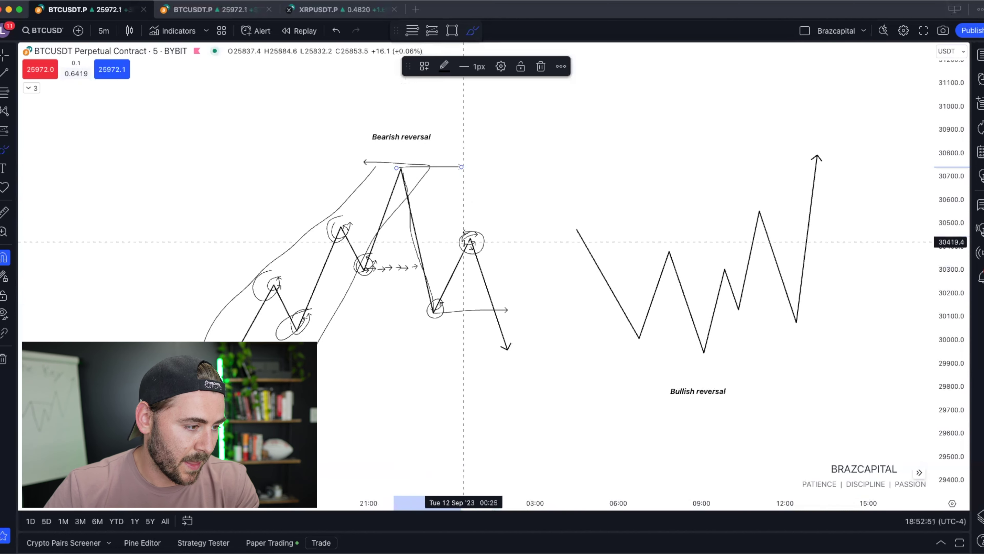
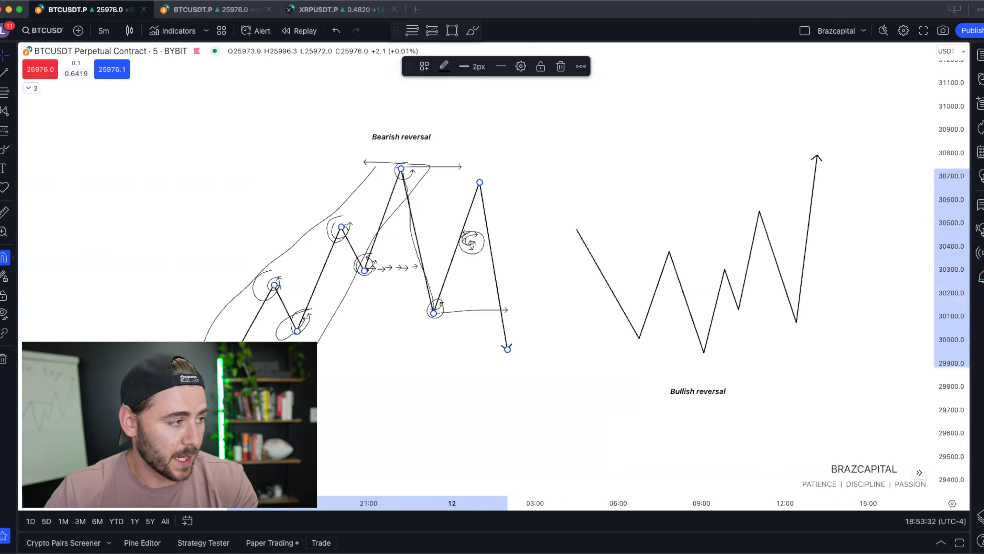
- Draw break-level arrows from the bullish diagram's first high with the Brush and circle that high, the following lower high and the final pullback low
click(4, 152)
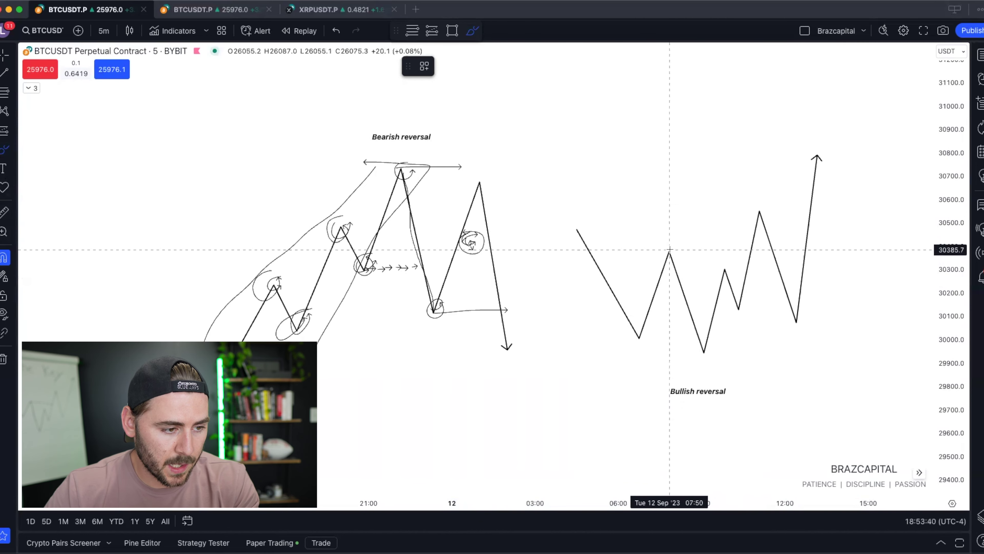
drag(670, 251, 753, 251)
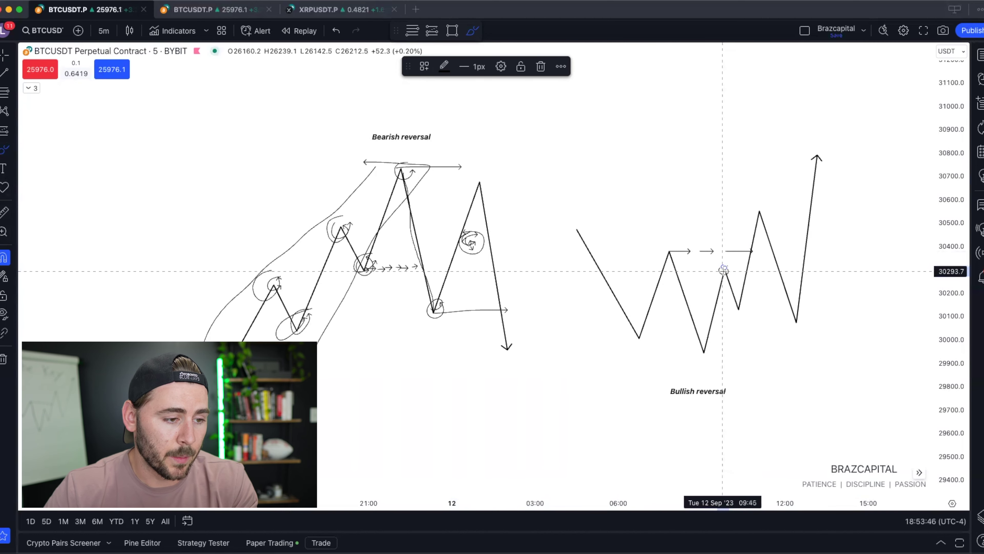
drag(723, 270, 722, 269)
drag(670, 248, 679, 258)
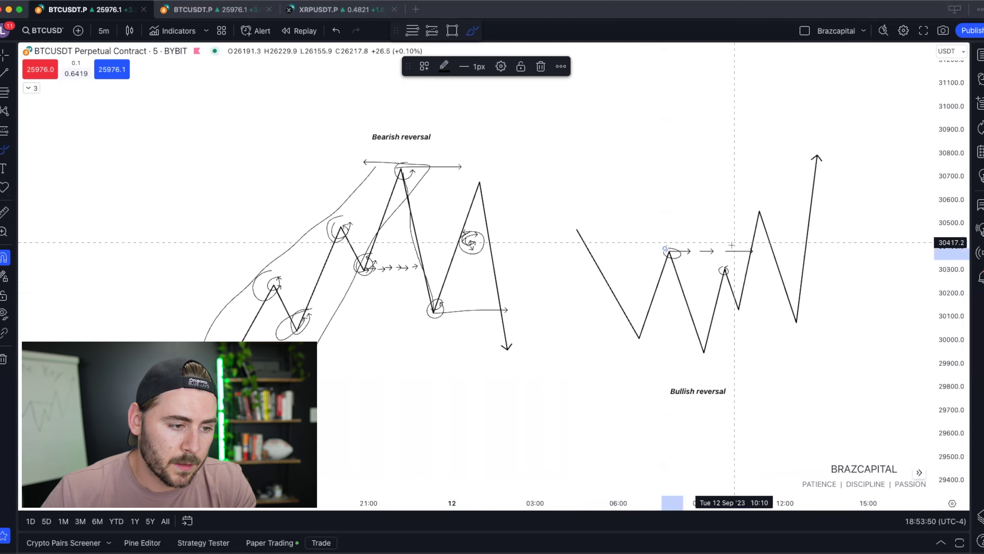
mouse_move(734, 278)
mouse_down()
mouse_move(716, 273)
mouse_move(736, 282)
mouse_up()
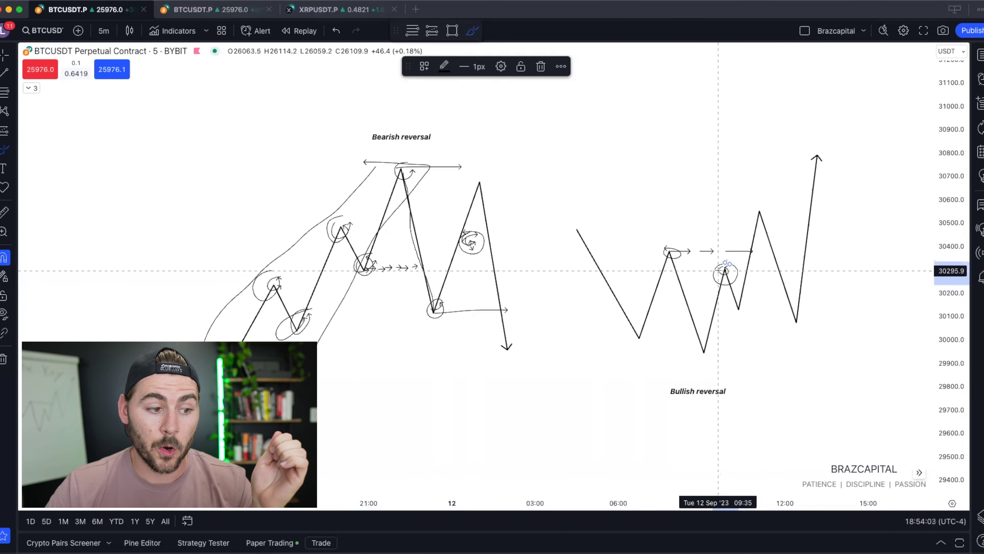
mouse_move(668, 250)
mouse_down()
mouse_move(679, 256)
mouse_move(675, 247)
mouse_up()
mouse_move(799, 309)
mouse_down()
mouse_move(793, 332)
mouse_move(810, 309)
mouse_up()
click(4, 54)
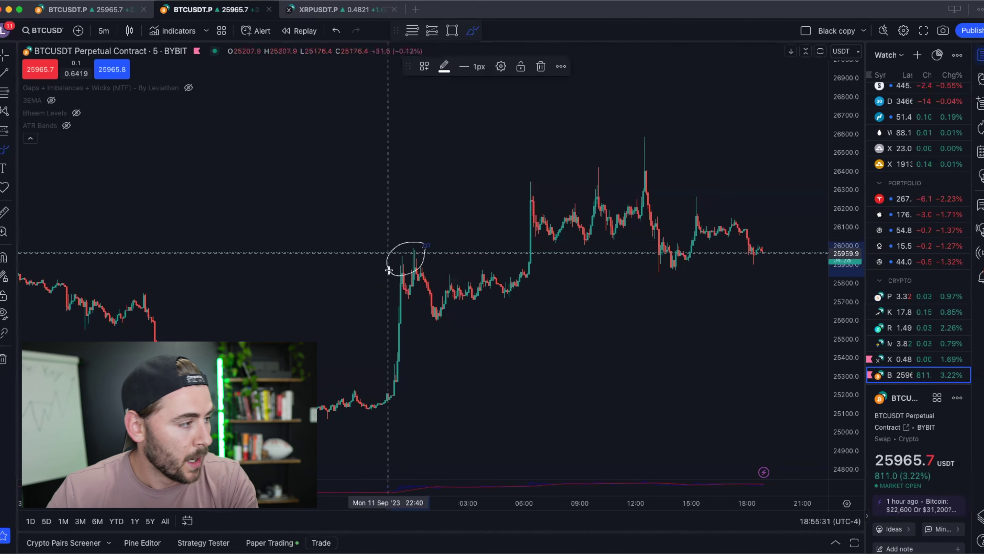
- Circle the rally's three later successive higher highs with the Brush, mark the final pullback, and draw a break-level line from the preceding swing low
drag(531, 194, 538, 175)
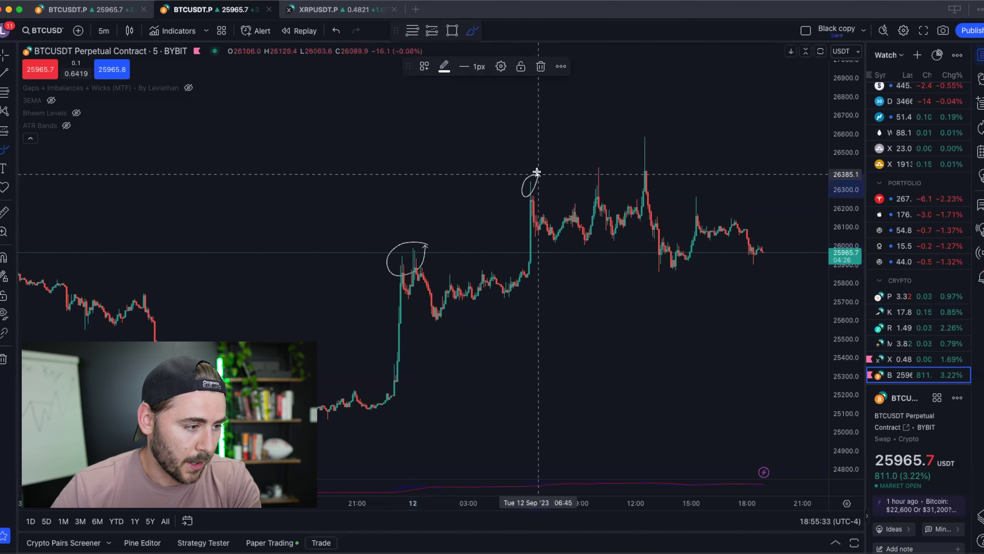
mouse_move(600, 176)
mouse_down()
mouse_move(610, 159)
mouse_move(655, 143)
mouse_up()
drag(635, 200, 649, 219)
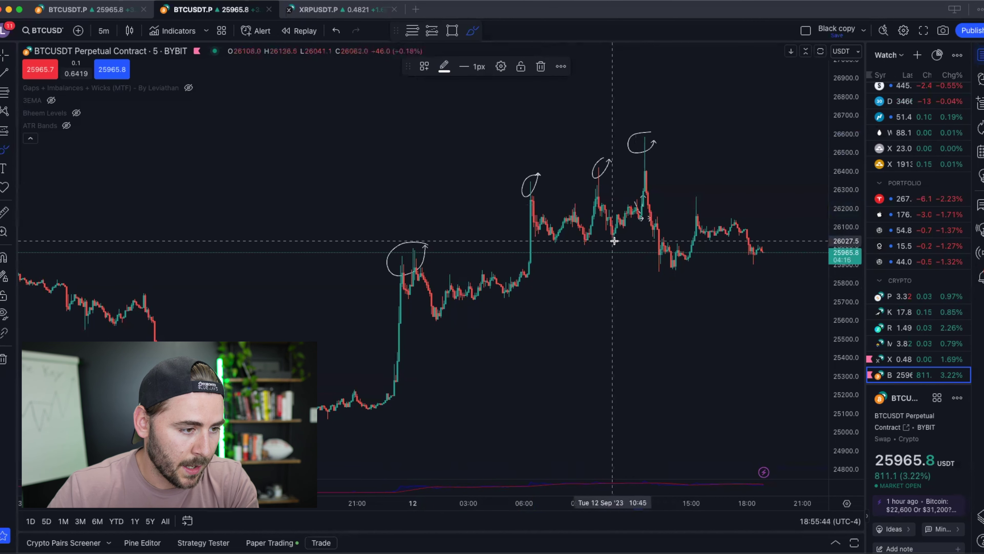
drag(614, 241, 663, 241)
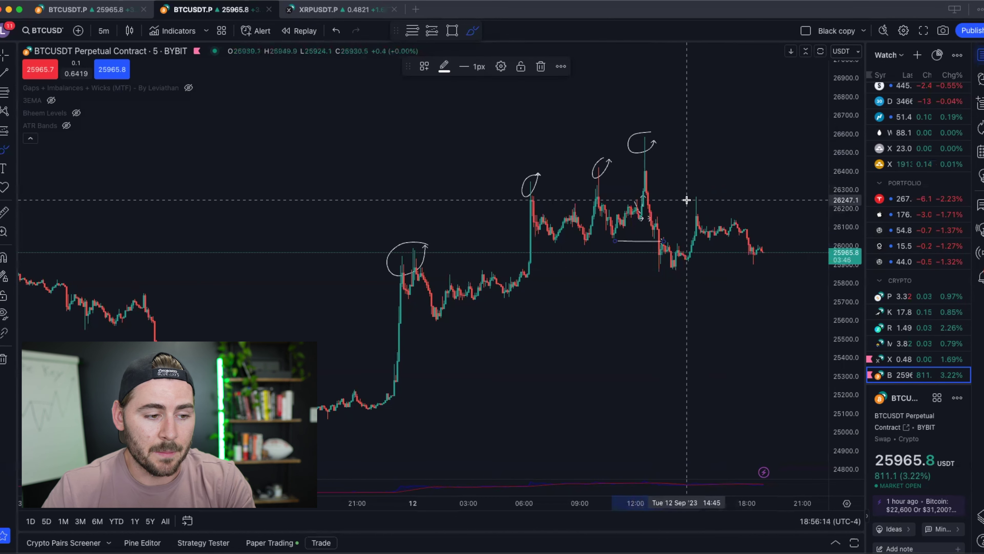
- Mark the lower high with an arc and a circle, and draw horizontal arrows at the new low and at the rally's origin level
drag(692, 193, 705, 200)
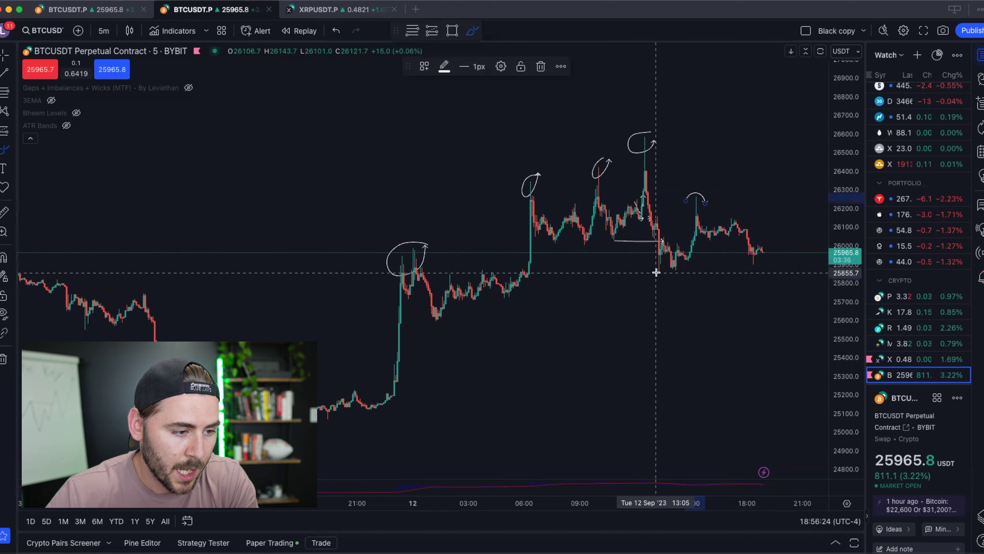
drag(658, 271, 799, 274)
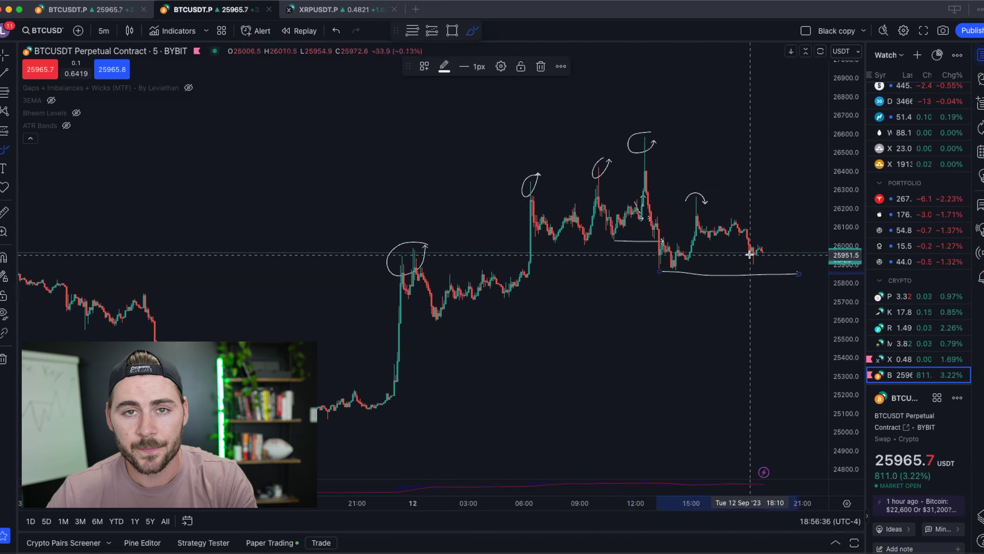
click(6, 151)
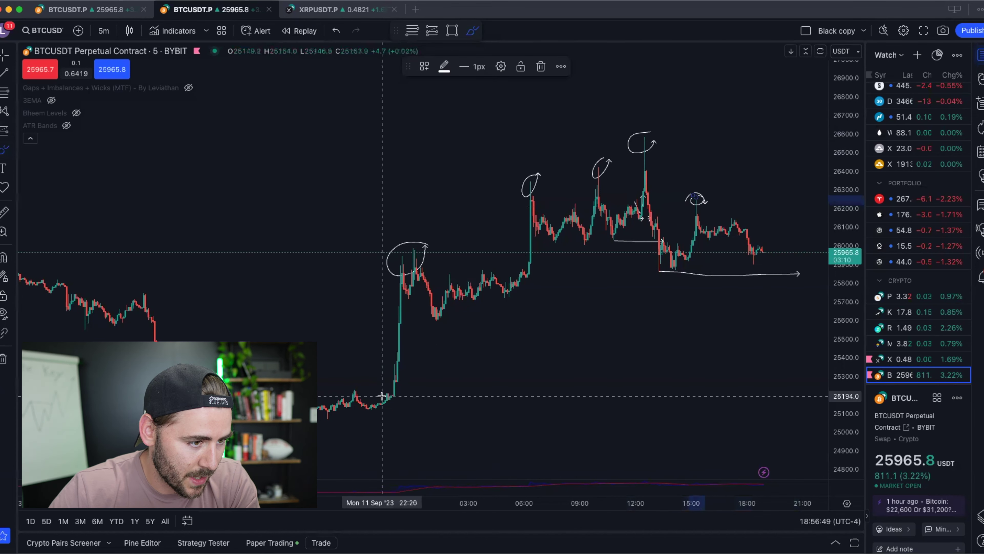
drag(389, 396, 587, 395)
drag(700, 394, 821, 390)
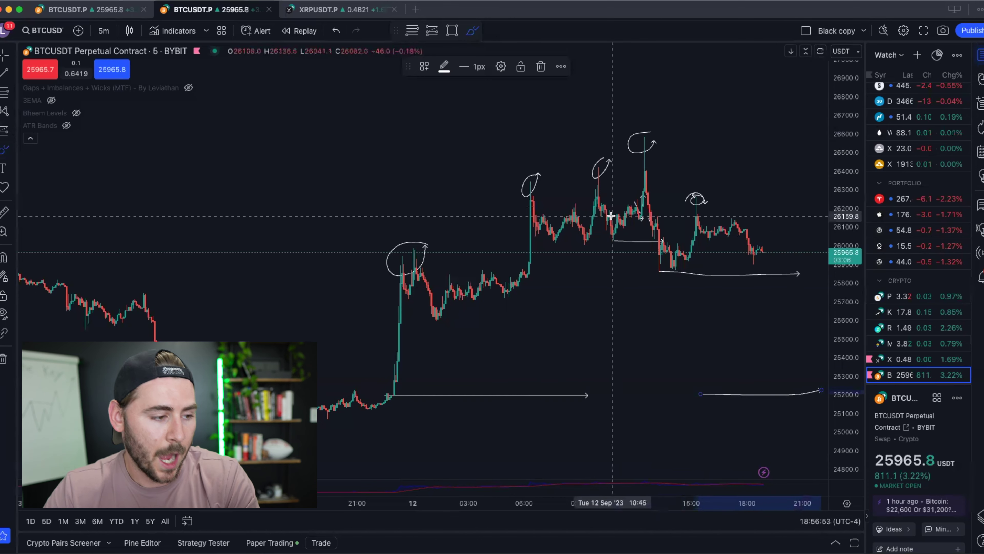
- Bring the shaded boxes around the 10 September swings into close view, and remove the red box and the earlier green box
click(3, 55)
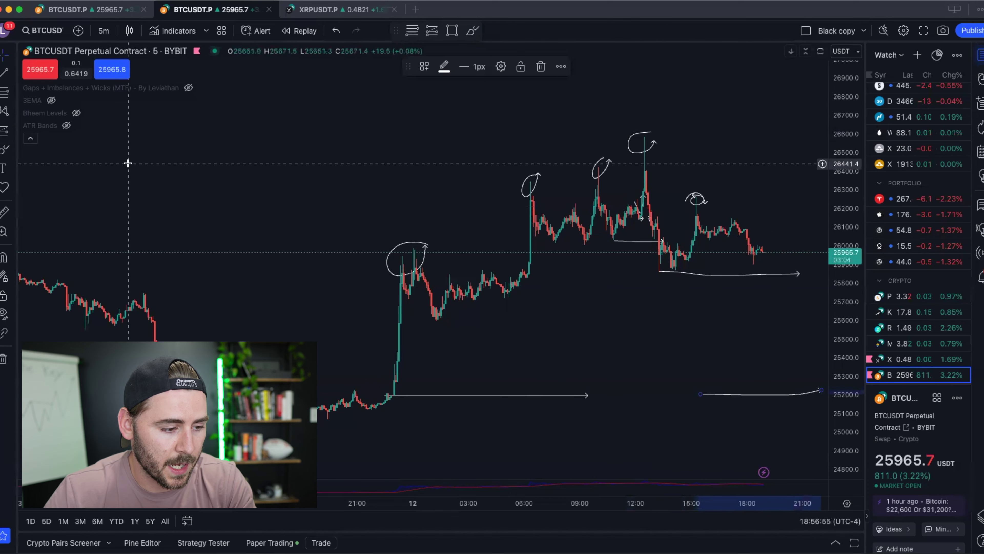
scroll(335, 202, down, 5)
drag(372, 201, 526, 161)
scroll(459, 182, left, 5)
scroll(459, 182, up, 5)
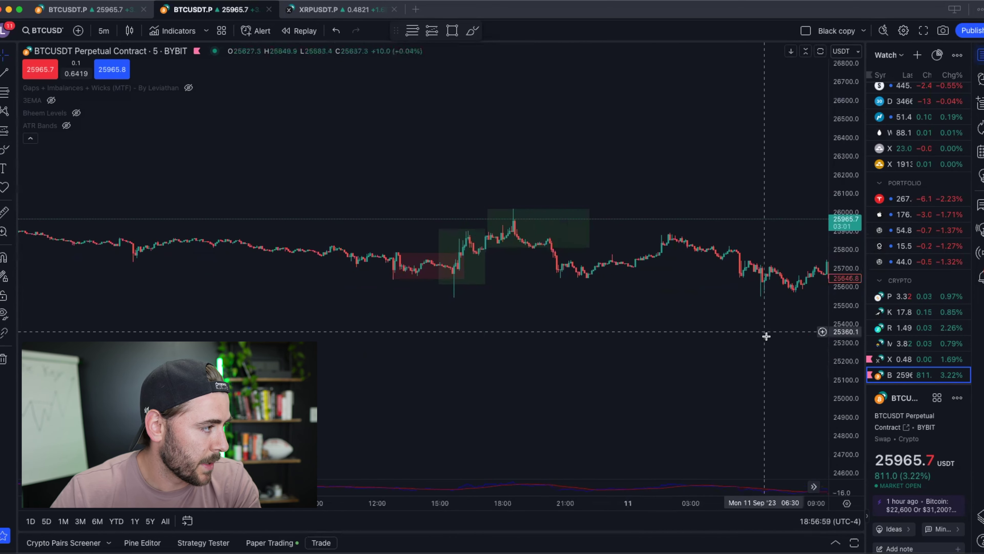
scroll(673, 90, up, 2)
drag(672, 90, 489, 163)
scroll(775, 169, up, 3)
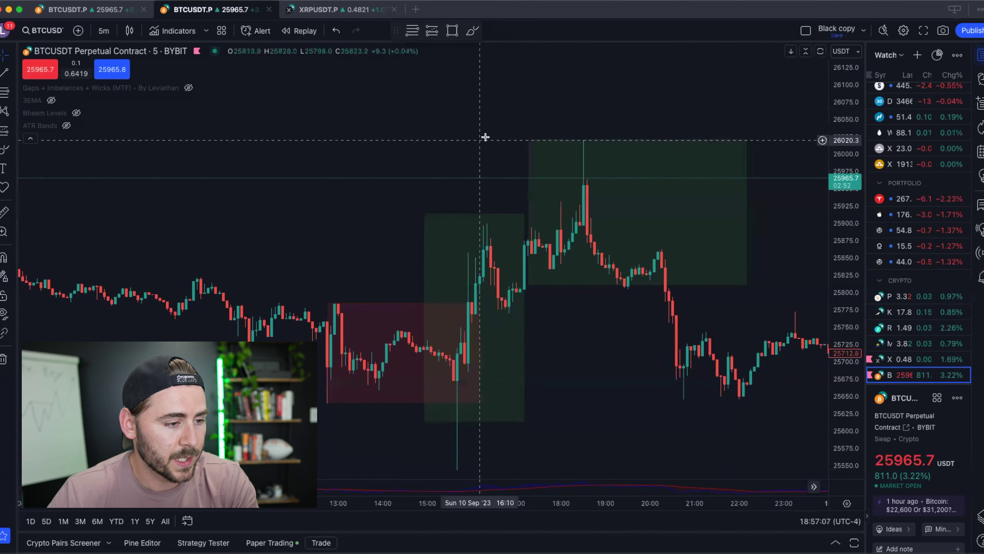
drag(462, 138, 595, 171)
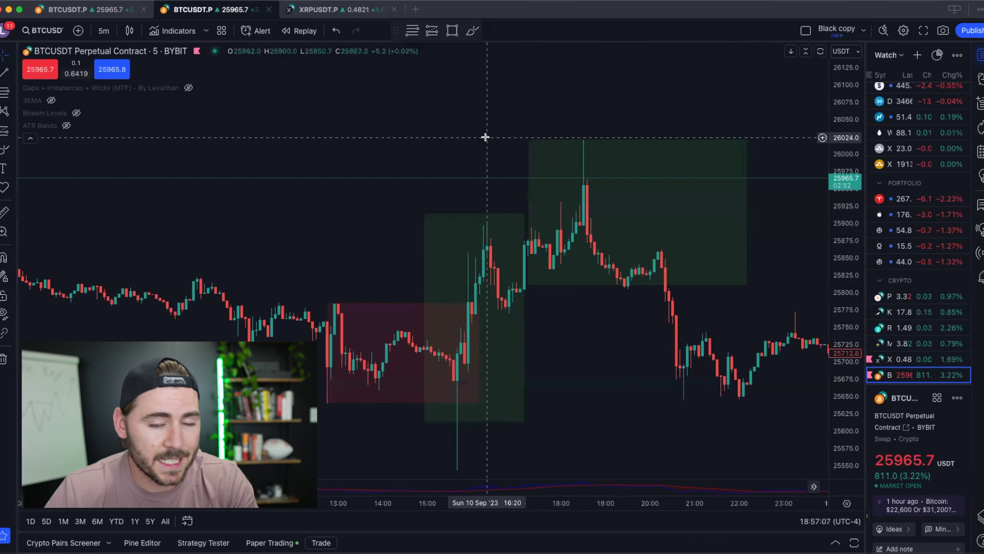
mouse_move(495, 139)
mouse_down()
mouse_move(552, 130)
mouse_move(480, 145)
mouse_up()
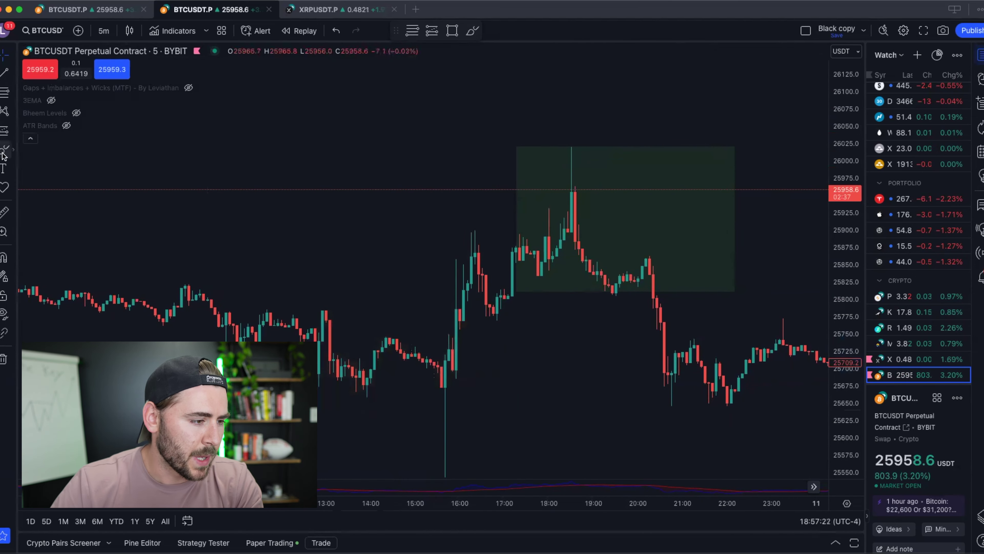
- Circle the 16:20 and 18:30 highs and the earlier 14:25 lower high with the Brush, and mark the 12:55 high with an arrow
click(3, 154)
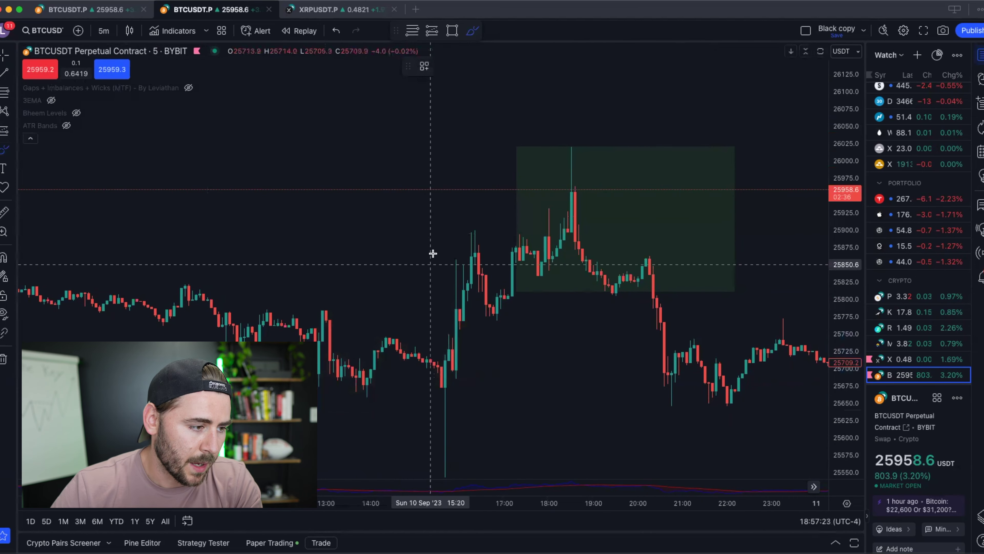
drag(468, 255, 479, 229)
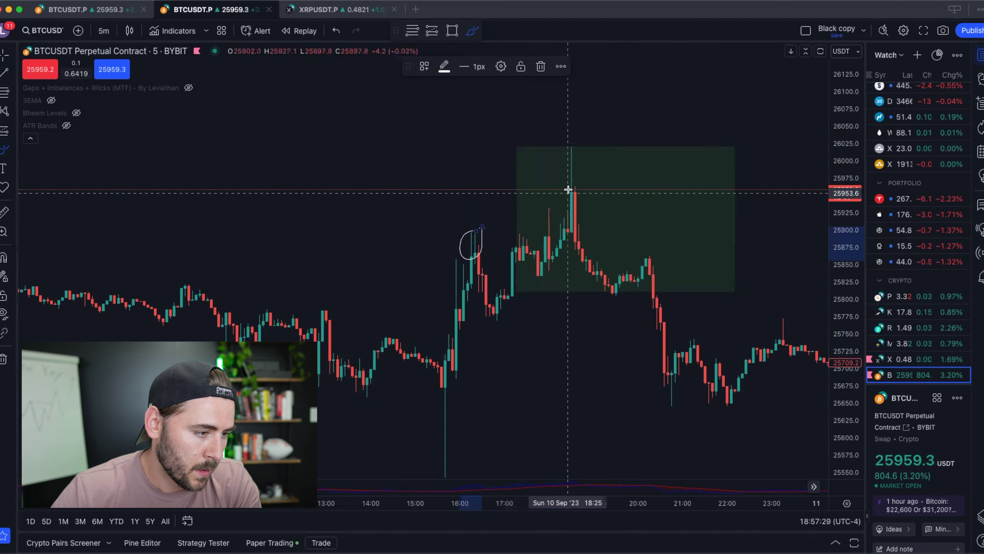
mouse_move(573, 170)
mouse_down()
mouse_move(560, 148)
mouse_move(576, 141)
mouse_up()
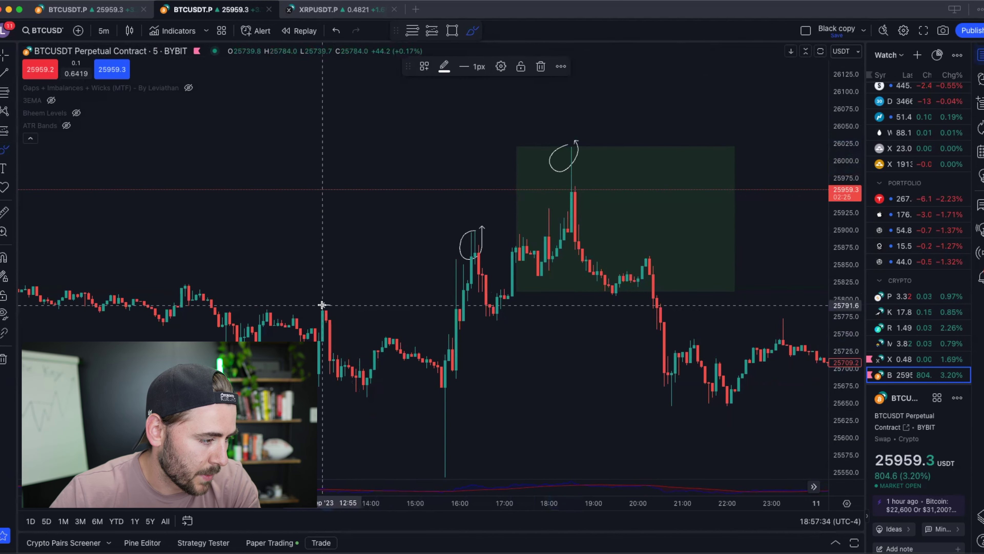
drag(389, 321, 400, 336)
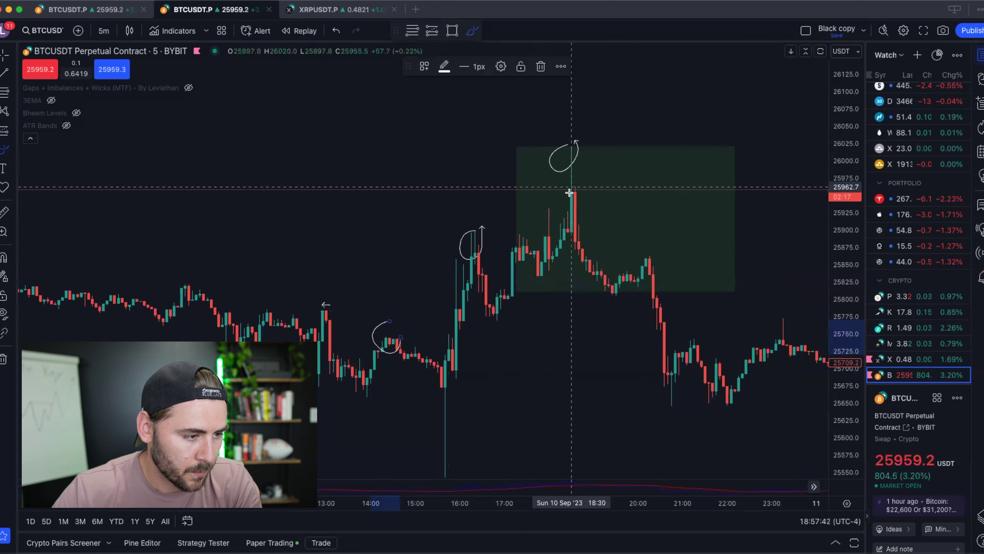
- Draw a break-level line from the last higher low, trace the drop through it, and draw arcs under the higher low and the new low
click(574, 233)
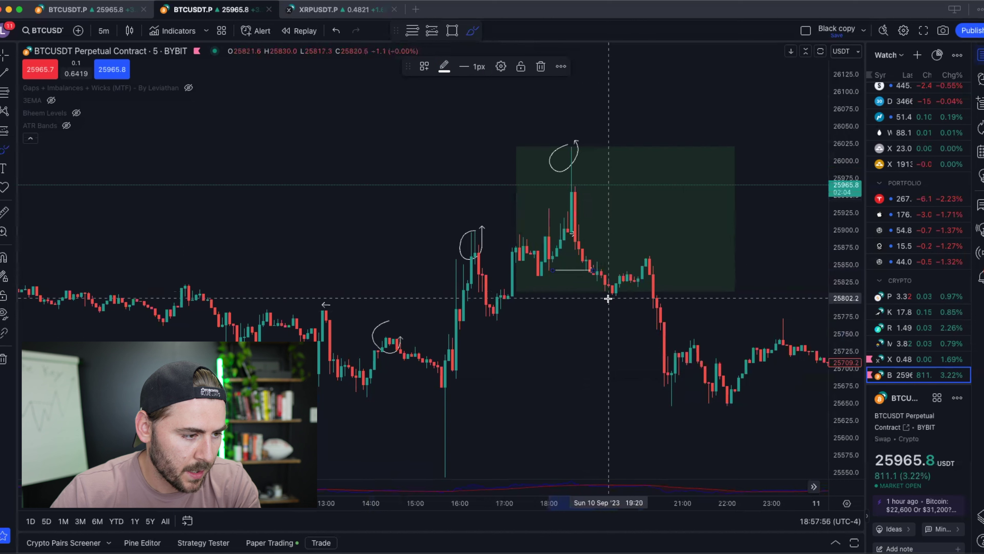
drag(592, 271, 617, 292)
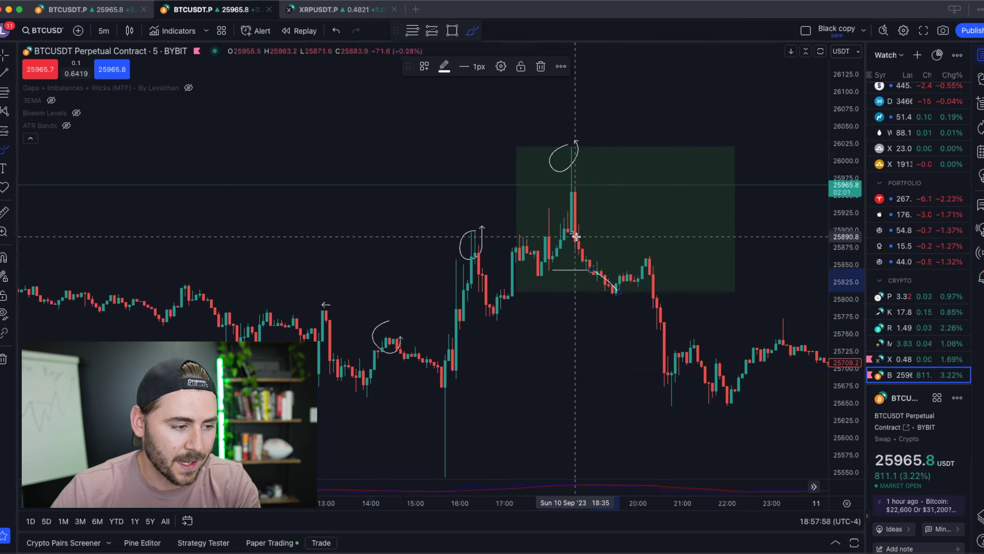
mouse_move(599, 288)
mouse_down()
mouse_move(616, 298)
mouse_move(628, 292)
mouse_up()
drag(524, 273, 553, 278)
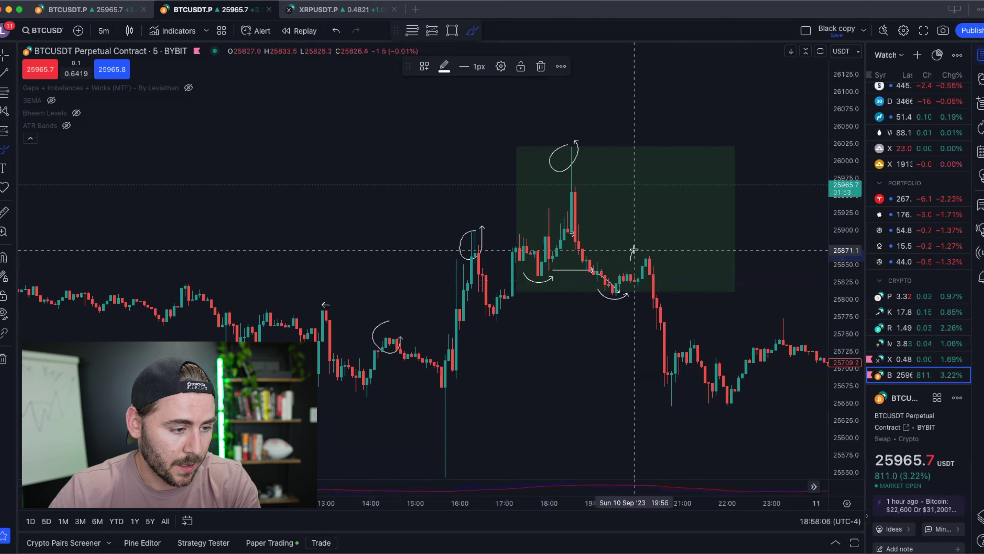
- Draw an arc over the lower high after the break and trace the sell-off below the new low with the Brush
drag(649, 246, 661, 258)
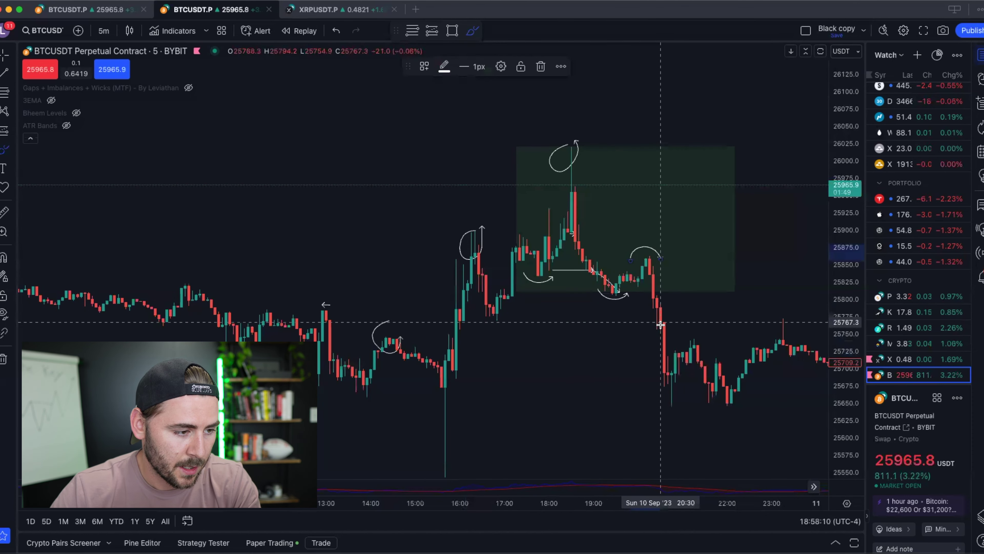
click(630, 295)
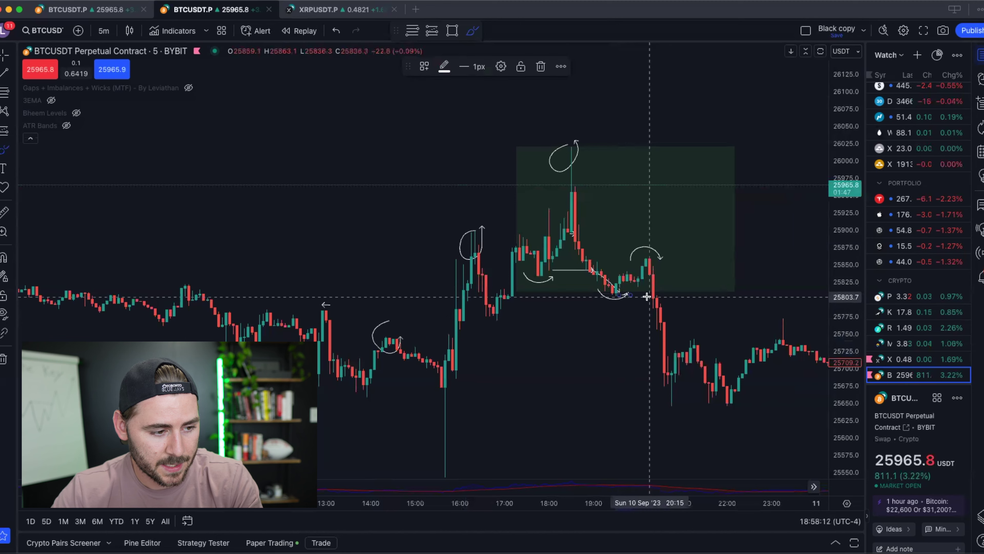
click(654, 325)
click(663, 390)
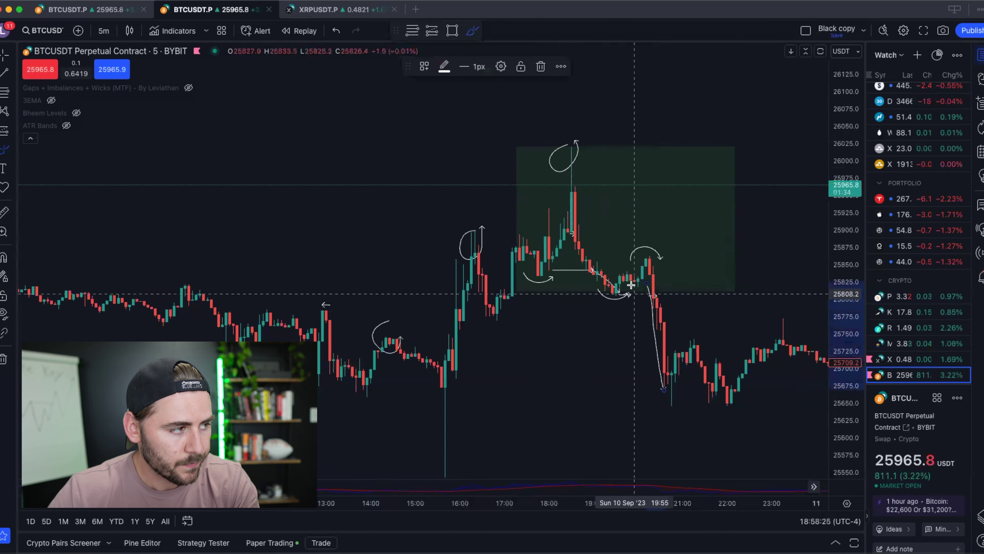
- Undo the Brush annotations and the box removals, and delete the green box around the 18:30 peak
click(336, 31)
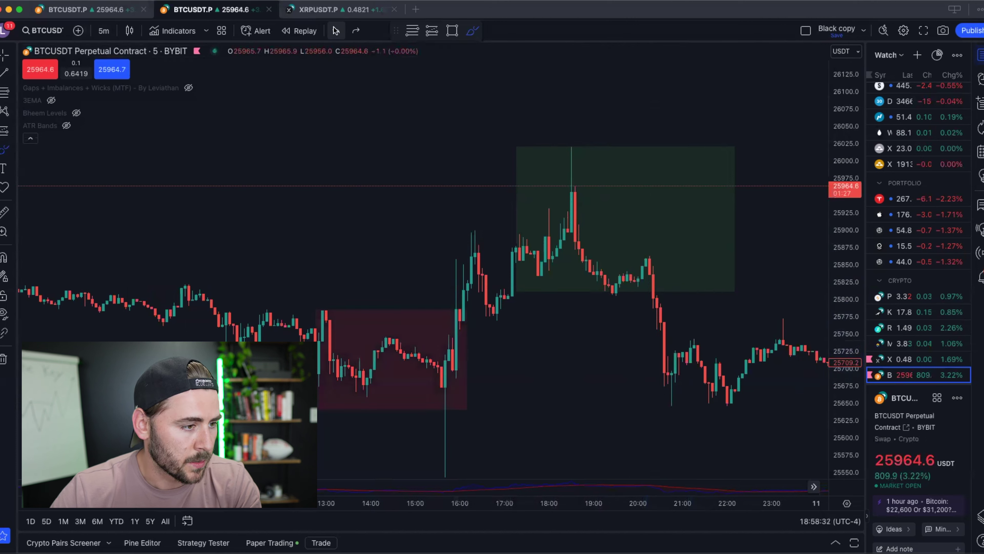
click(336, 30)
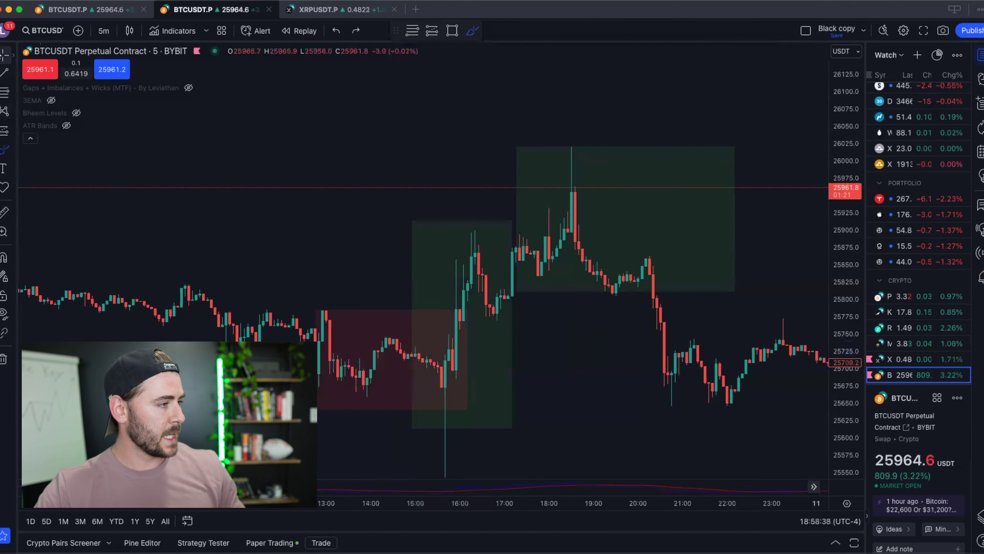
click(541, 166)
key(Delete)
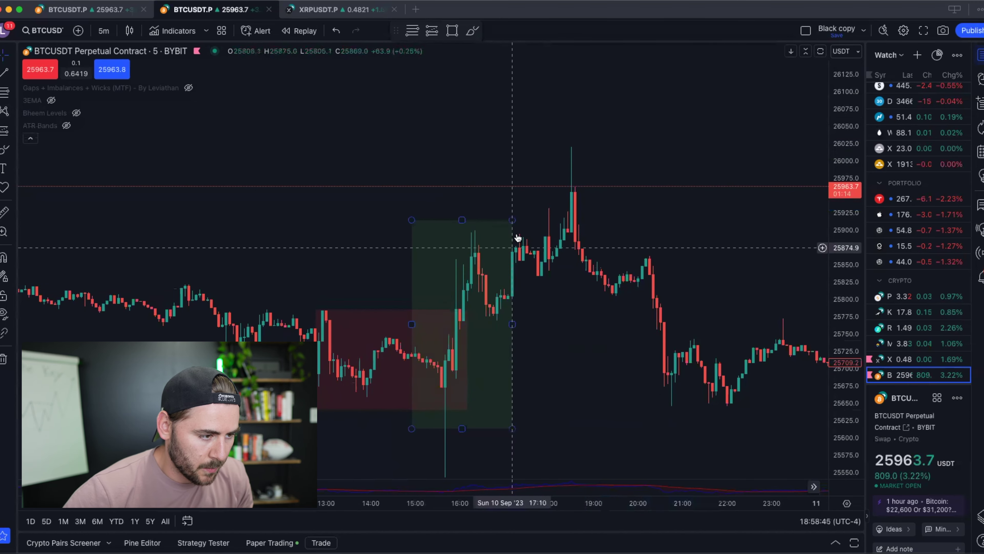
- Draw a horizontal break-level arrow with the Brush below the pullback low inside the remaining green box
scroll(566, 154, left, 3)
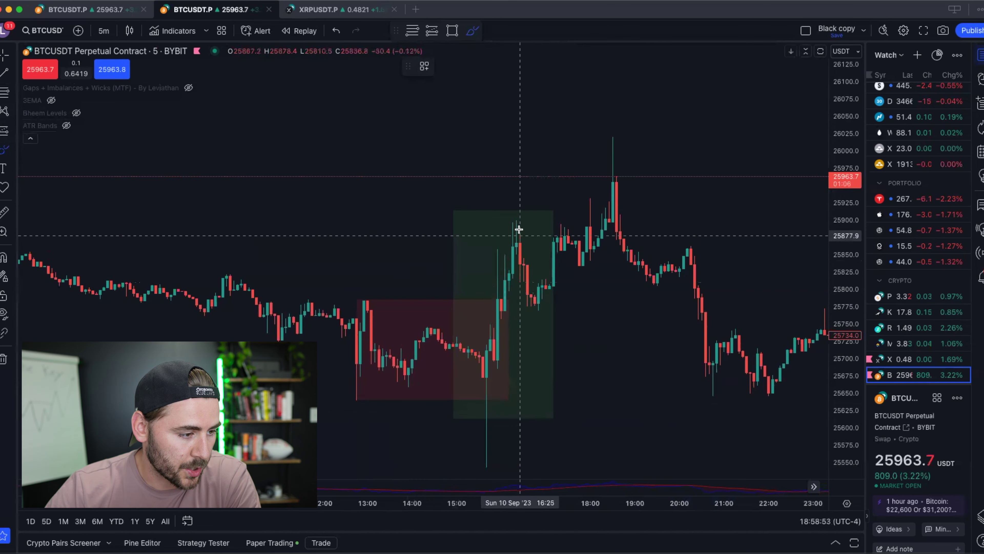
click(505, 320)
click(553, 321)
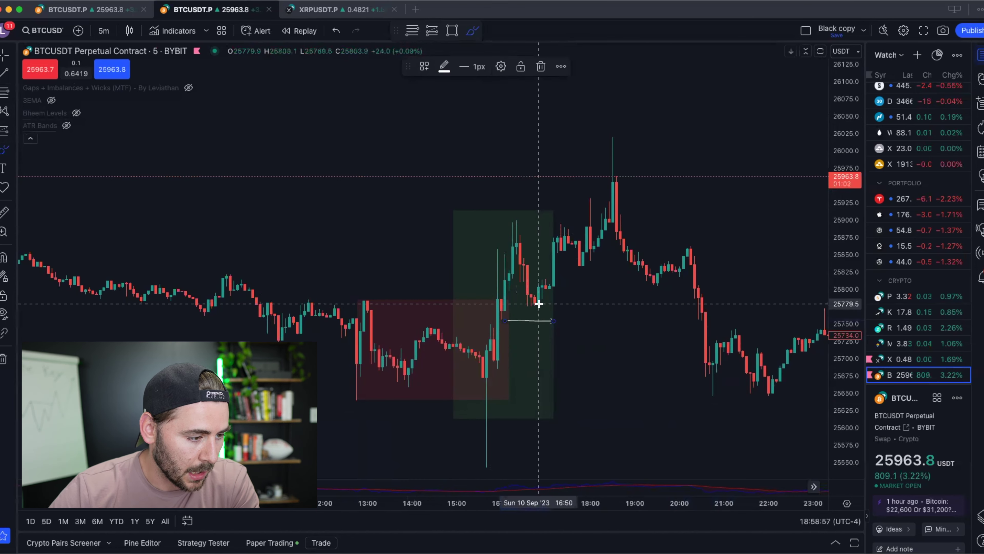
click(537, 333)
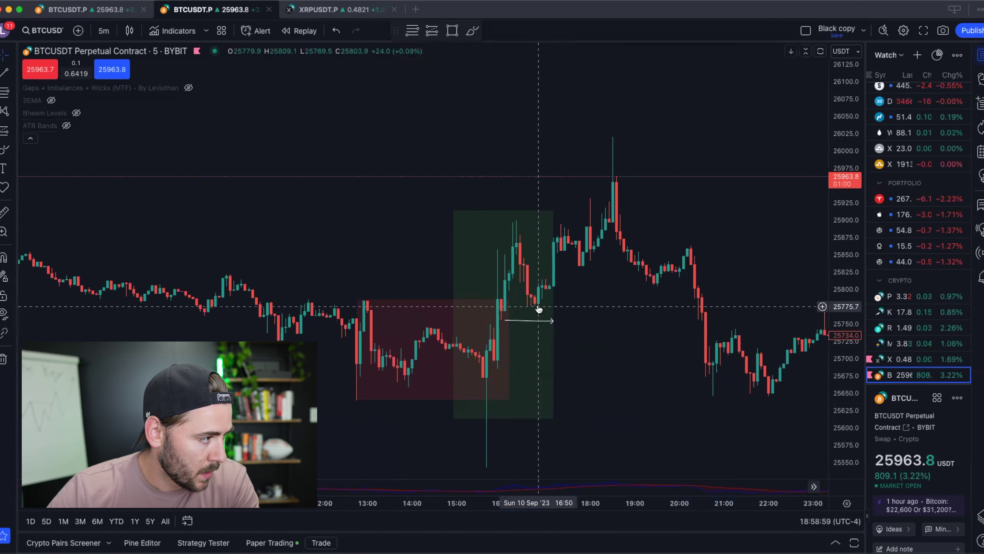
- Sketch a hypothetical dip through the break level and bounce with the Brush, and trace the actual rise from the pullback low to the peak
click(4, 151)
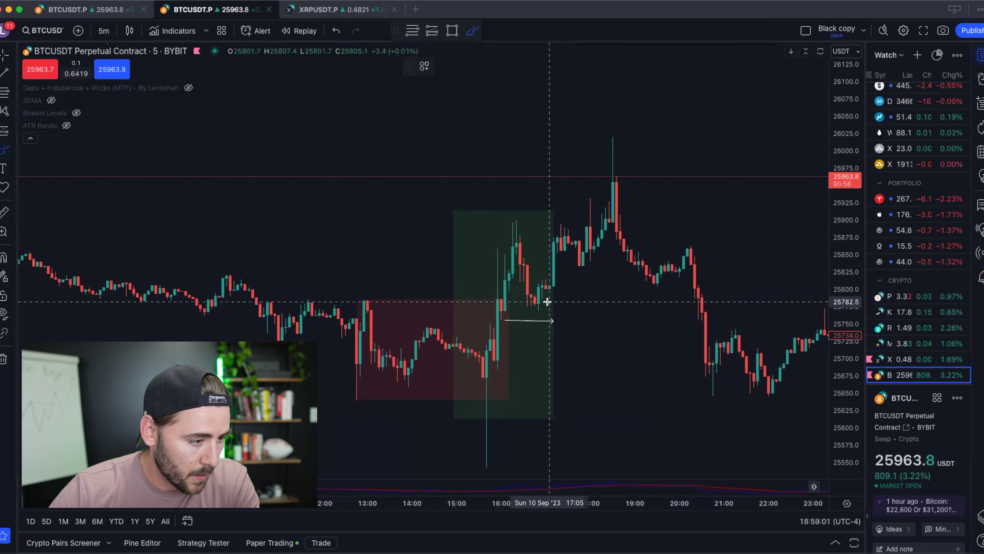
drag(538, 313, 535, 336)
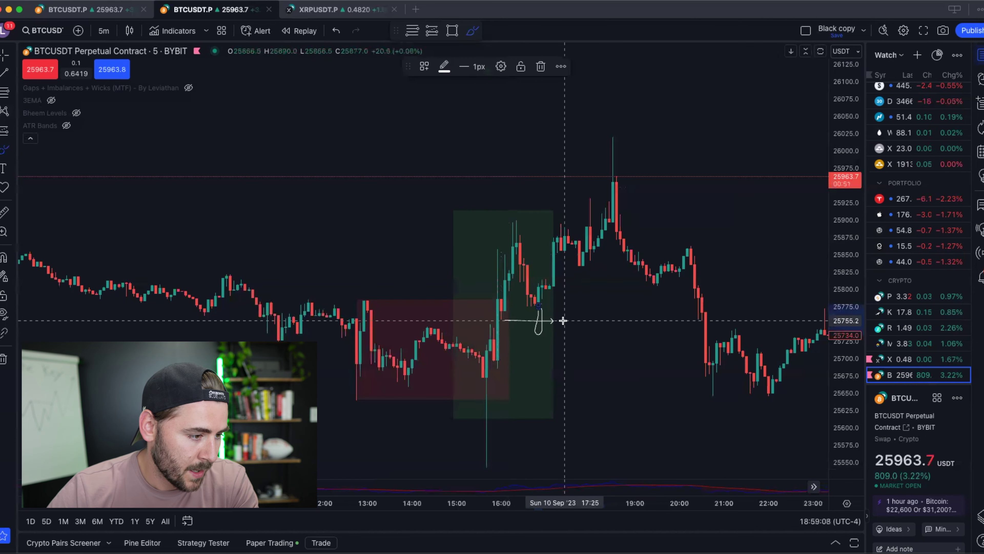
mouse_move(544, 329)
mouse_down()
mouse_move(564, 287)
mouse_move(576, 291)
mouse_up()
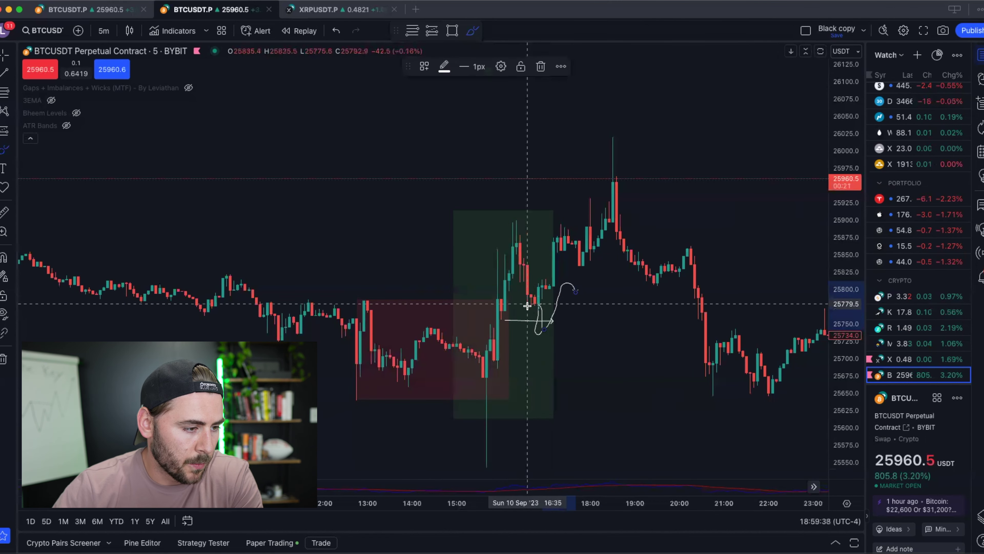
mouse_move(539, 297)
mouse_down()
mouse_move(565, 226)
mouse_move(581, 263)
mouse_move(613, 187)
mouse_up()
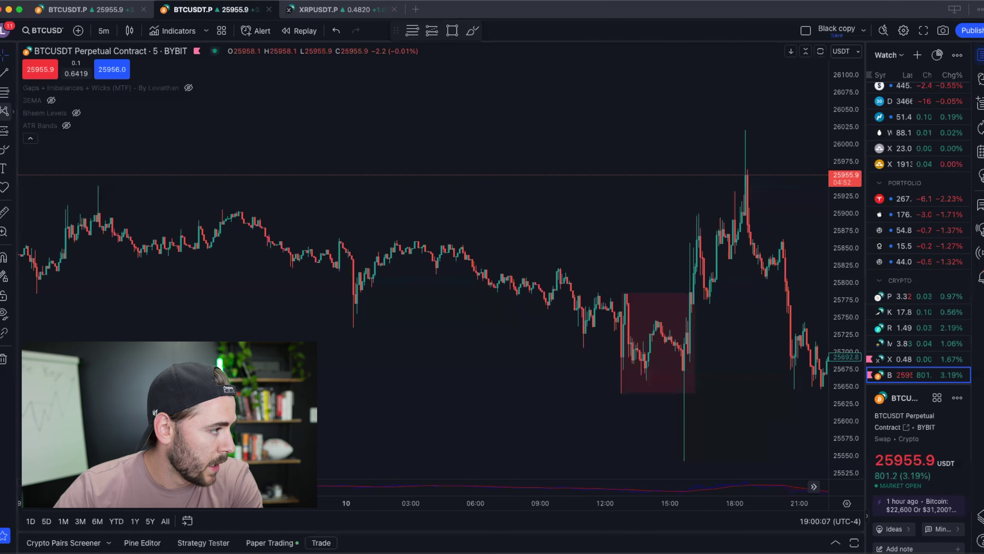
click(5, 73)
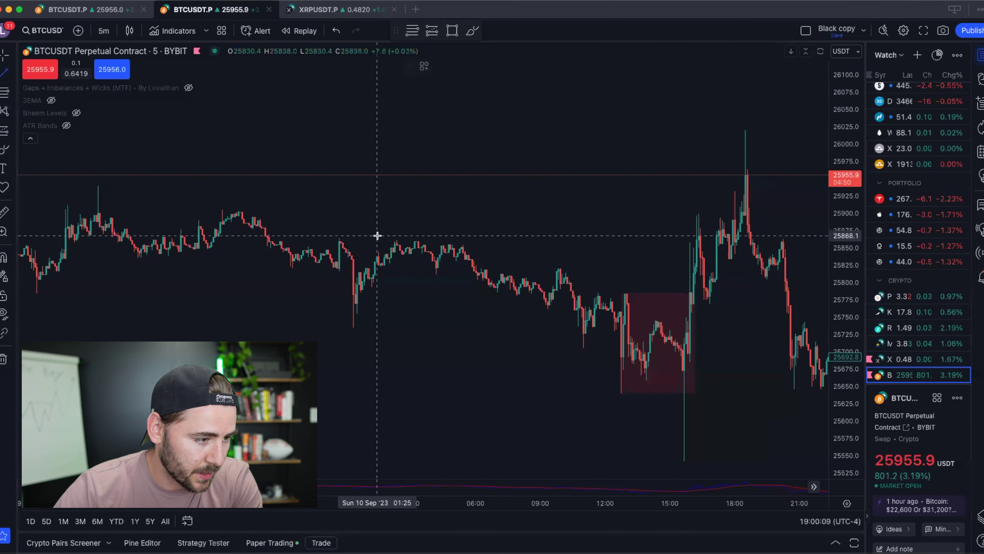
click(409, 239)
click(676, 302)
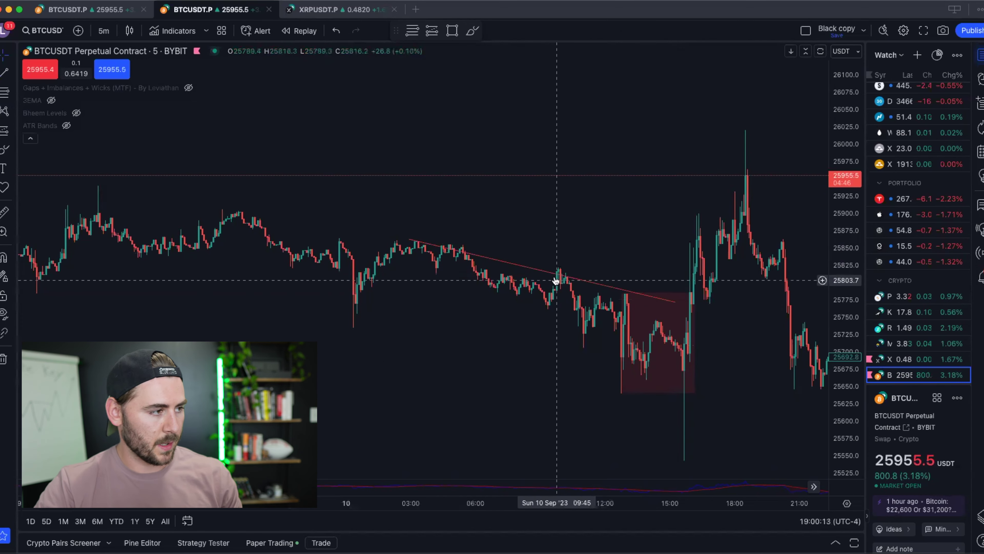
click(531, 271)
key(Delete)
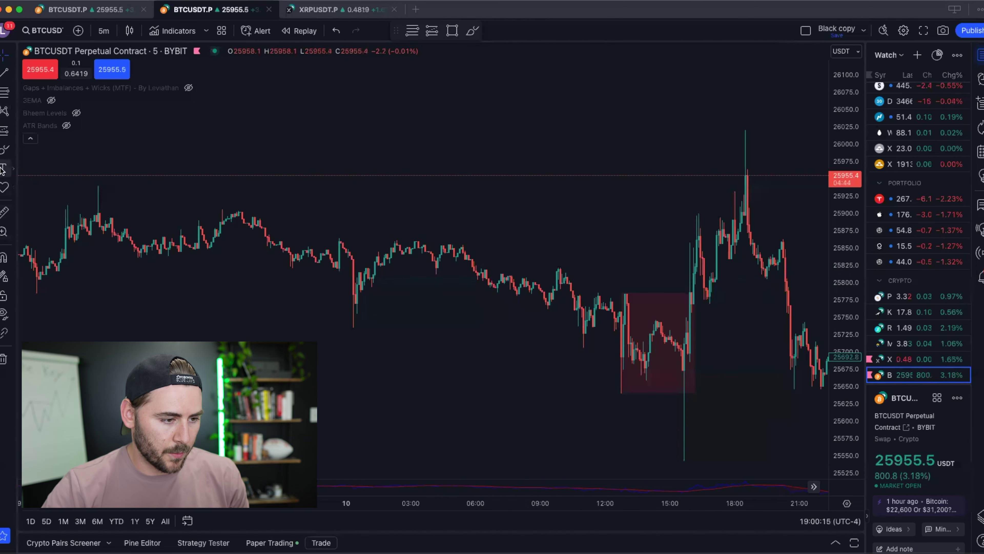
- Circle the swing high at the start of the red box with the Brush, delete the circle and draw a short level arrow there
click(4, 150)
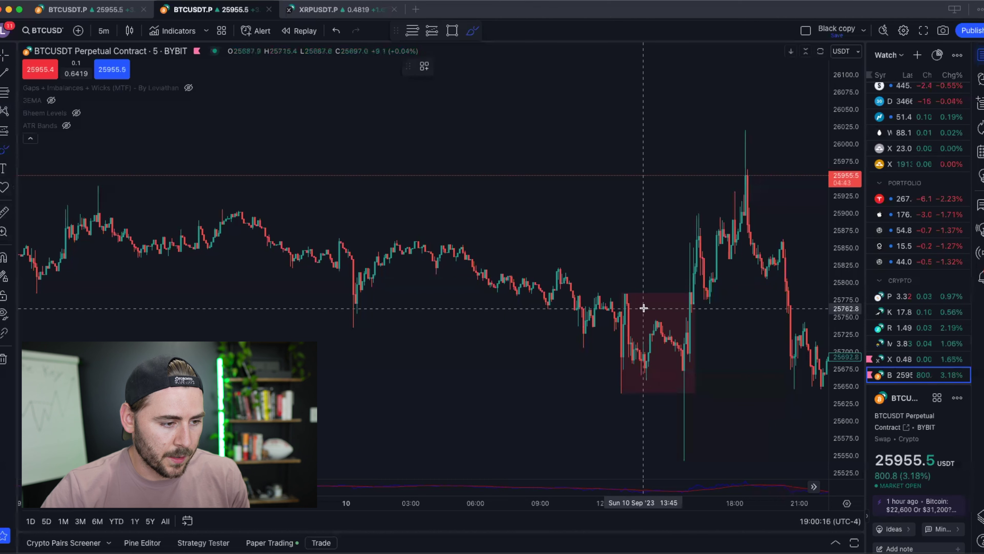
click(630, 289)
drag(627, 303, 631, 292)
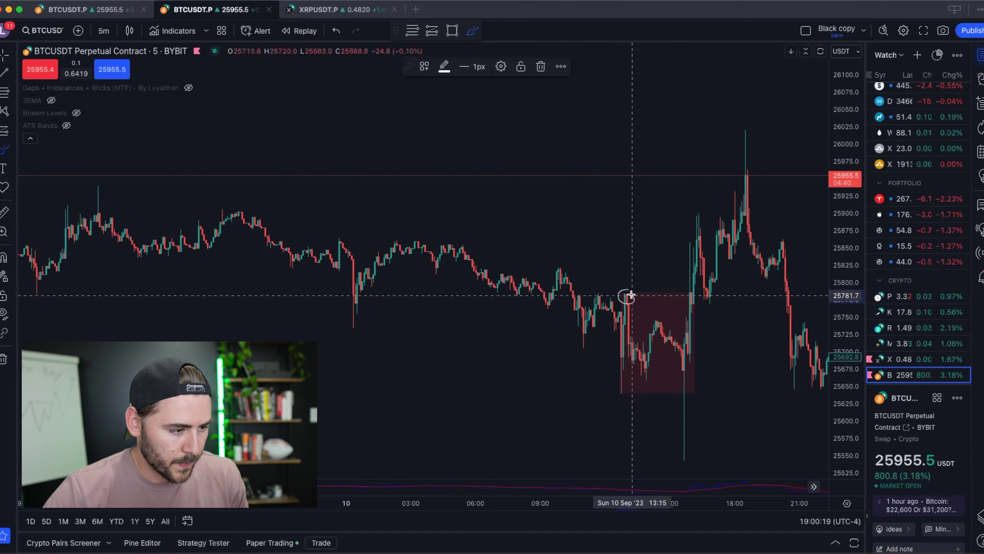
scroll(628, 299, up, 3)
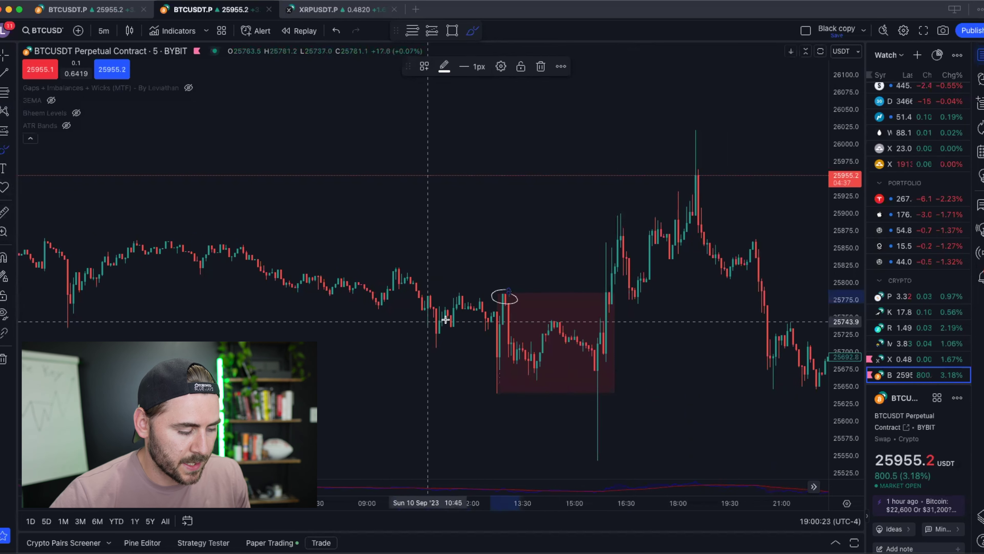
key(Delete)
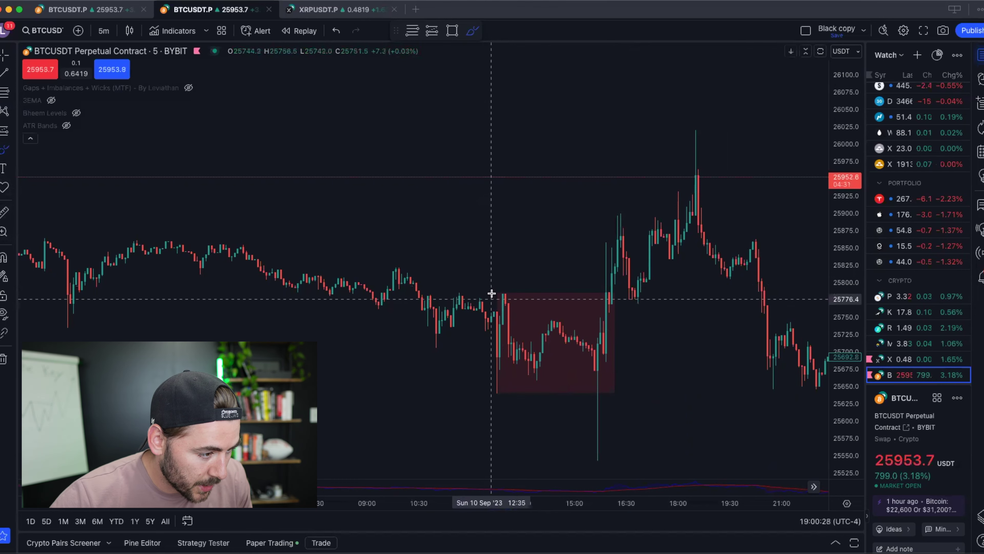
click(479, 297)
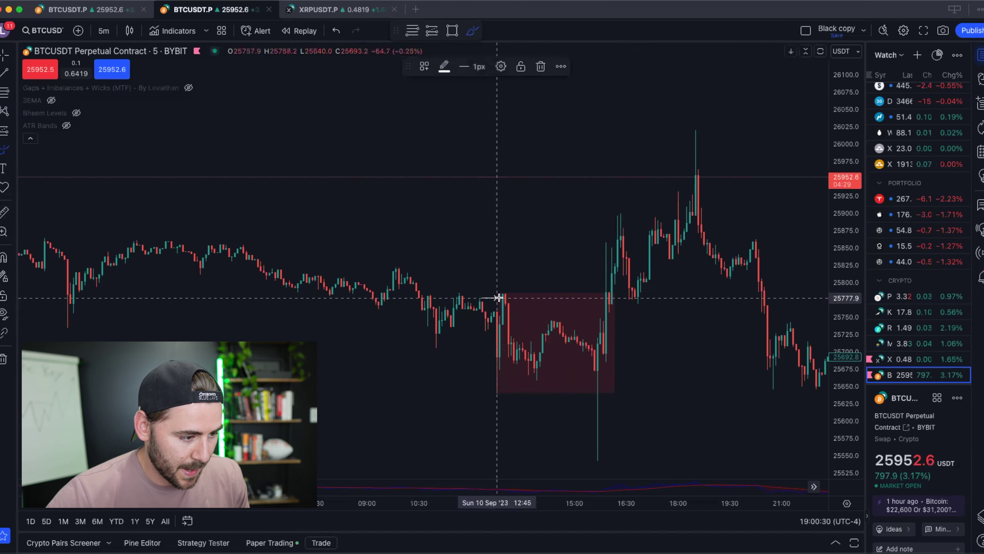
click(503, 297)
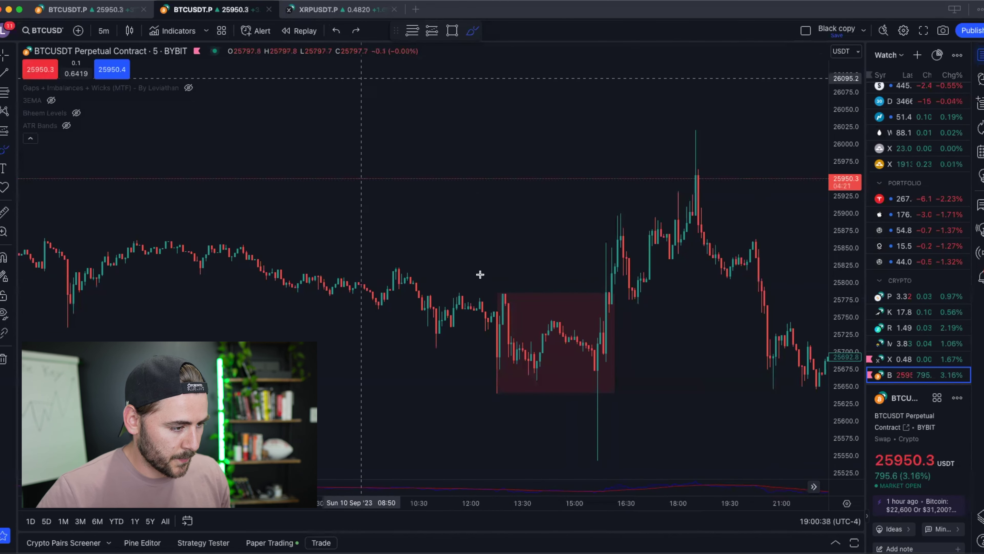
- Annotate the red box with the Brush: an arc under the low, an arrow over the lower high and traces of the sell-off
drag(510, 378, 548, 384)
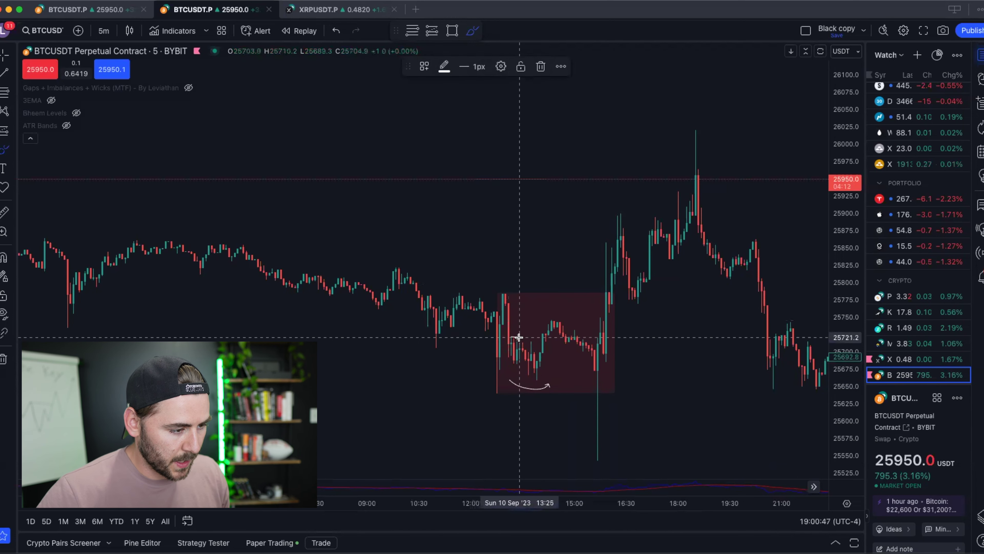
click(557, 319)
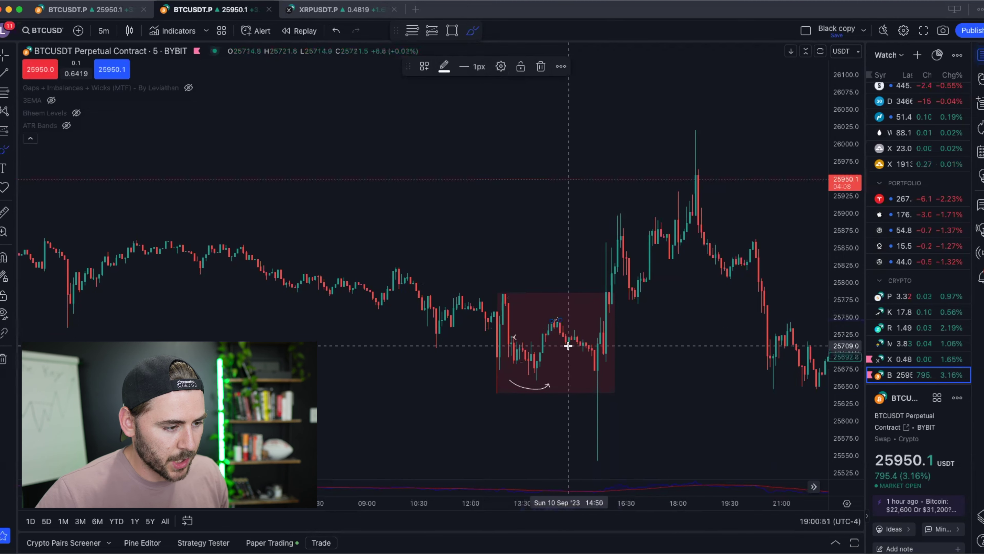
mouse_move(505, 297)
mouse_down()
mouse_move(529, 355)
mouse_move(507, 350)
mouse_up()
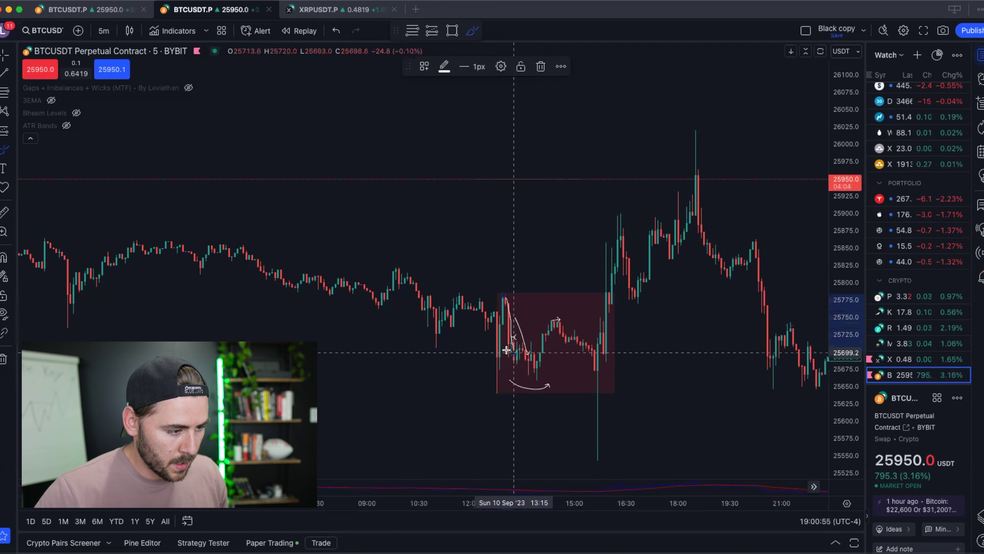
drag(503, 297, 532, 366)
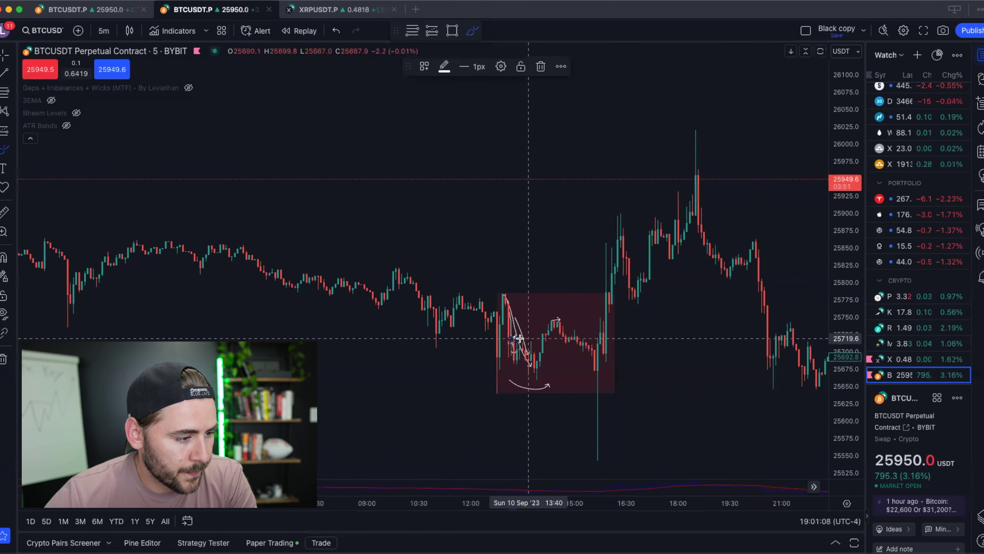
- Sketch the break level along the red box's upper edge and the pullback into a higher low with the Brush, and undo these strokes
drag(509, 295, 611, 293)
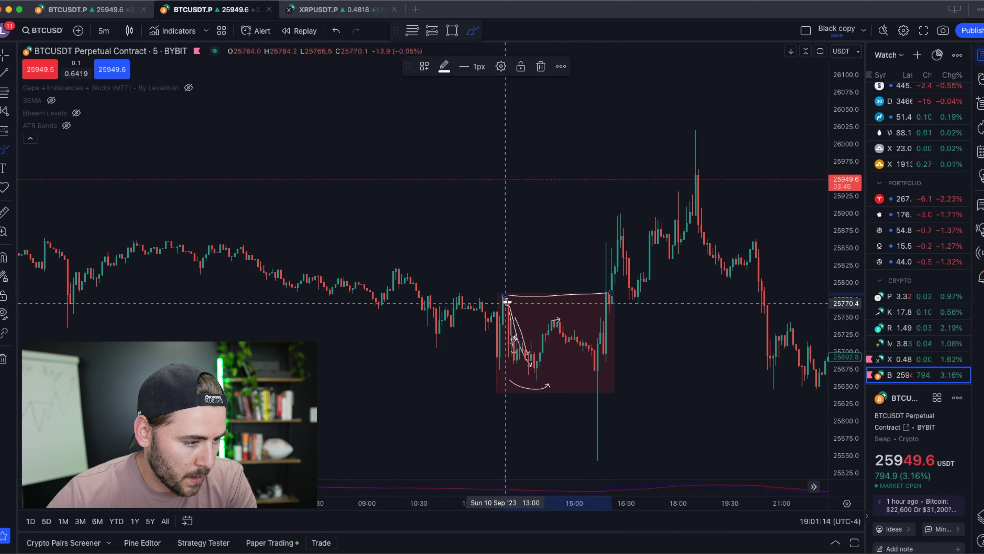
drag(620, 230, 632, 297)
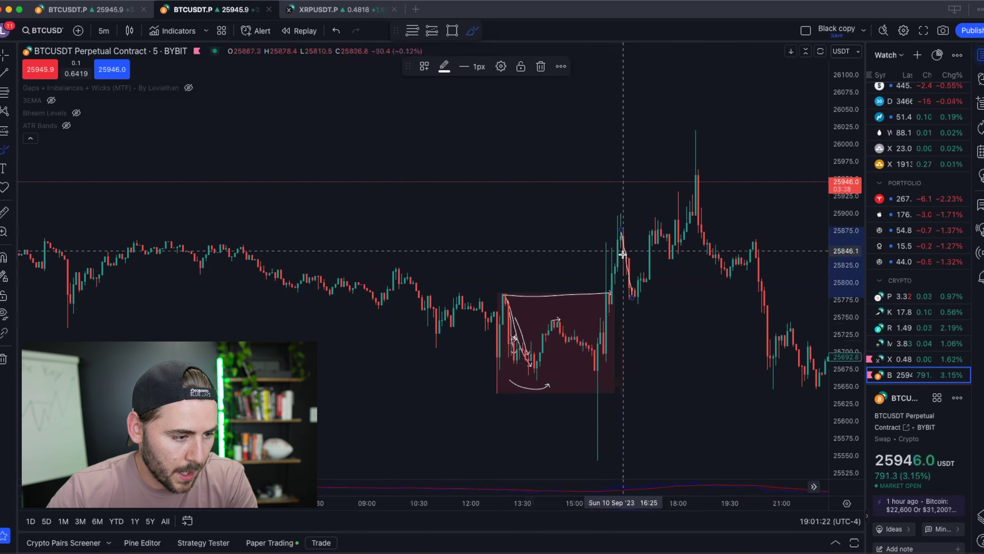
drag(652, 296, 652, 296)
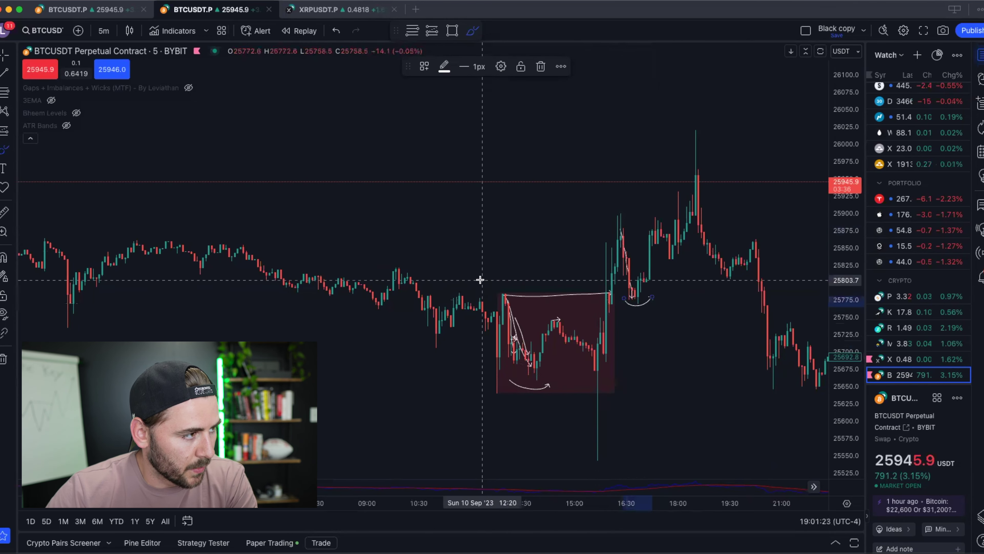
click(594, 343)
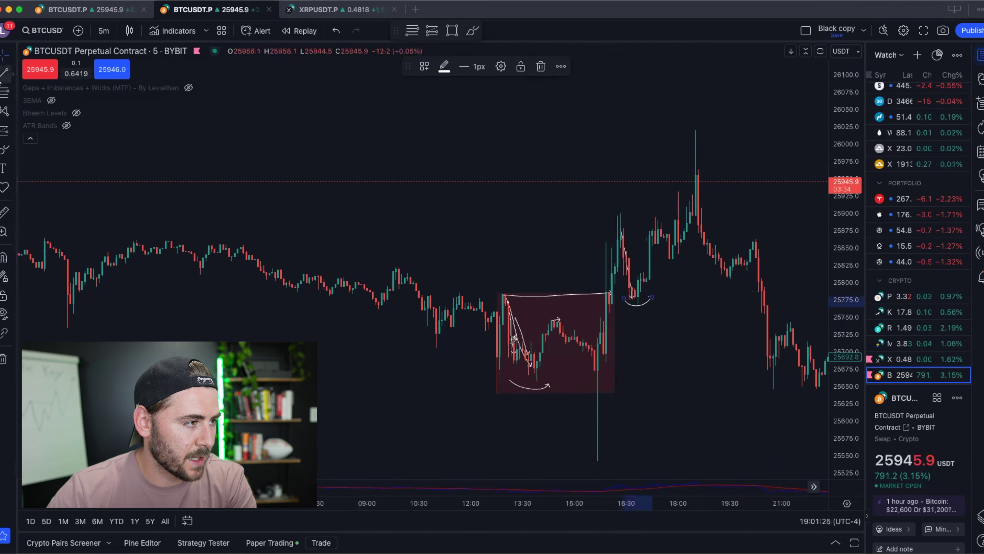
click(336, 32)
click(336, 31)
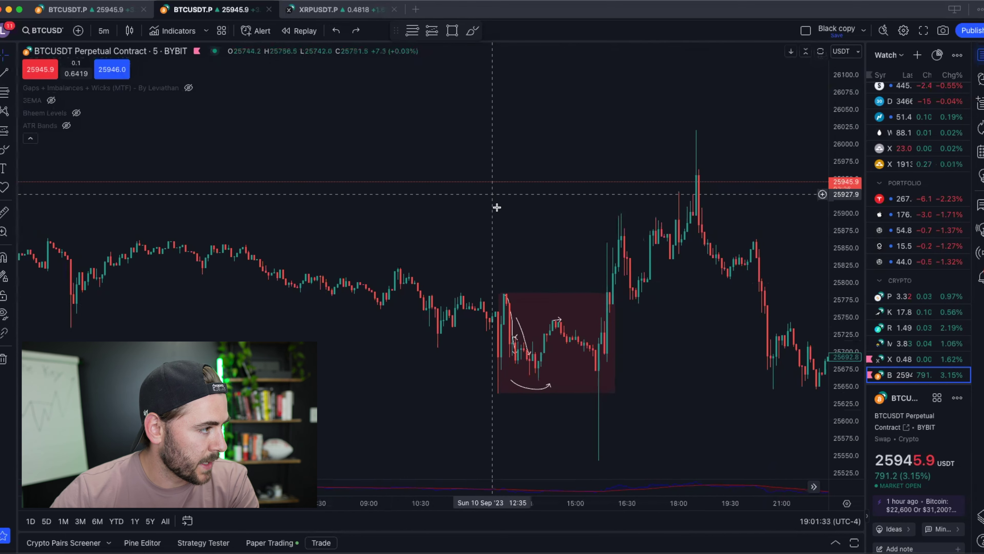
- Review the wider BTCUSDT price action and switch to the XRPUSDT chart to examine the red box around the 7 August low
scroll(497, 208, down, 3)
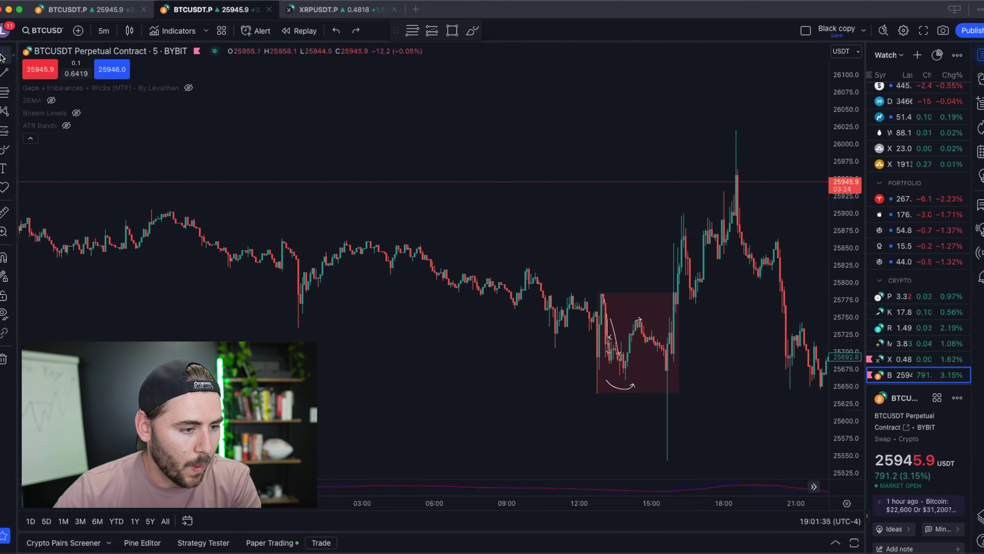
scroll(498, 149, down, 3)
drag(606, 154, 288, 147)
scroll(256, 124, up, 2)
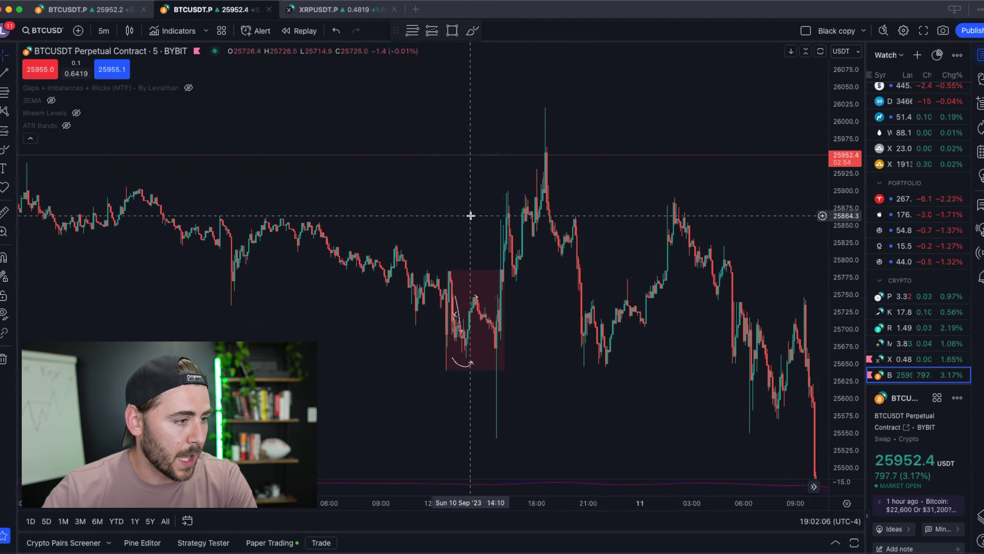
click(319, 11)
scroll(635, 224, up, 5)
scroll(599, 285, down, 3)
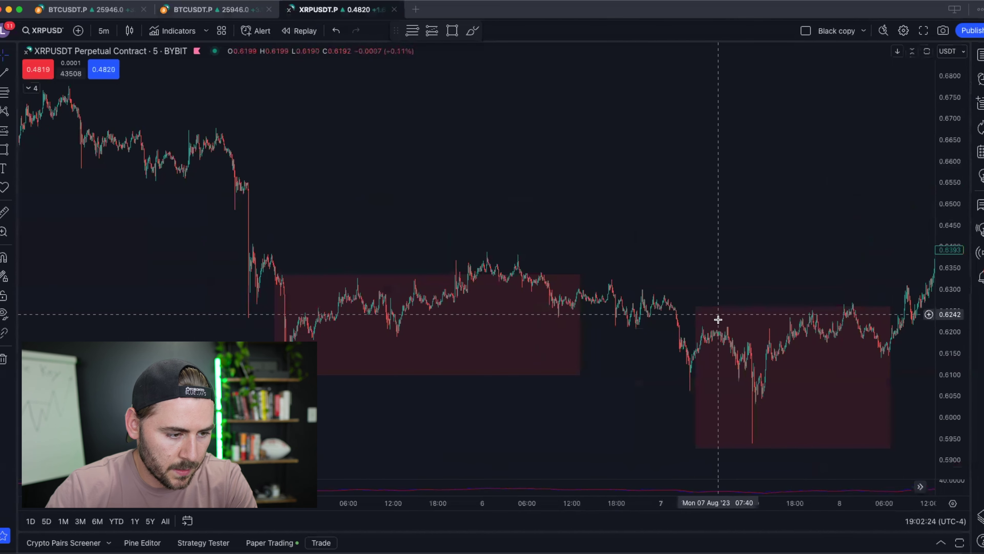
drag(674, 249, 534, 279)
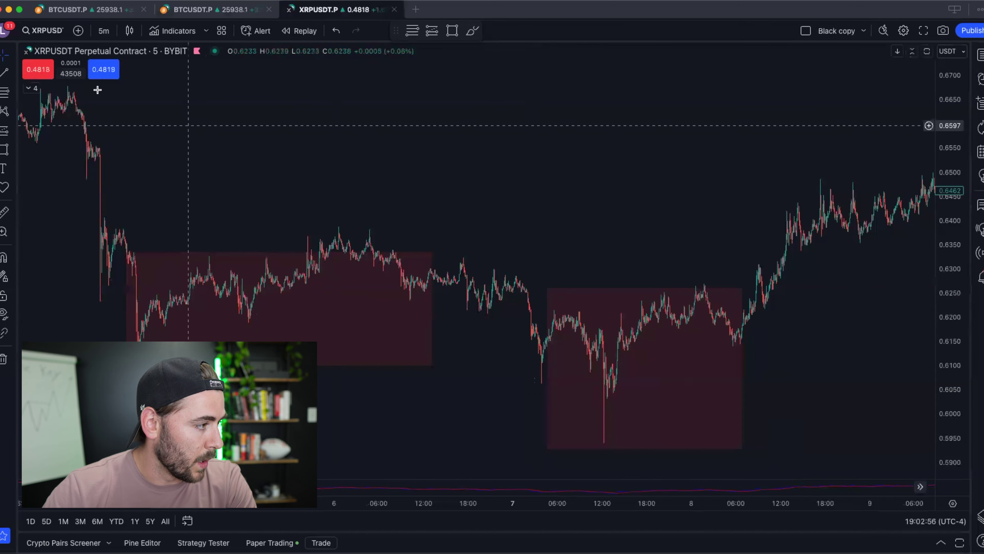
- Draw a horizontal break-level arrow with the Brush from the last lower high before the 7 August spike low
click(15, 151)
click(45, 146)
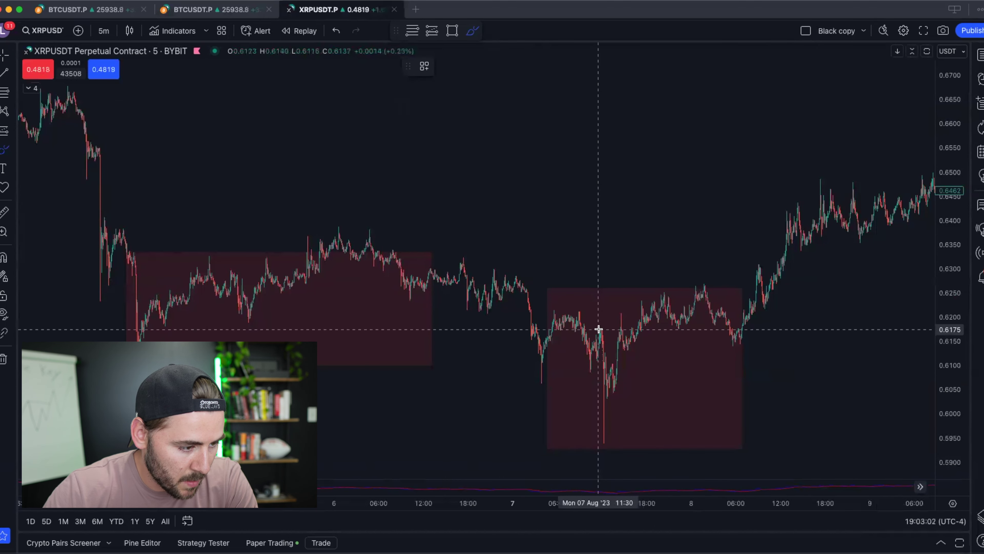
drag(599, 329, 613, 328)
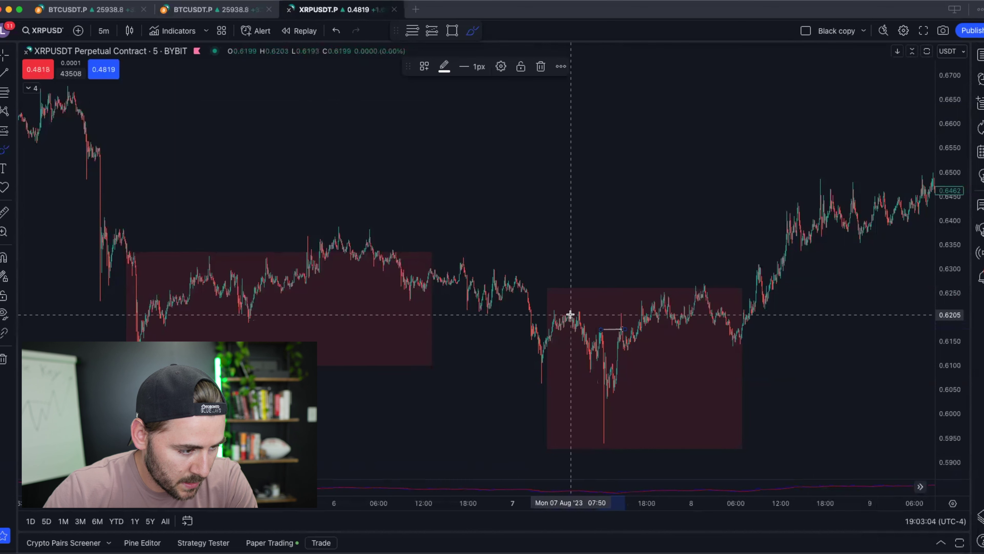
- Trace the decline through the lower high down to the 7 August spike low with the Brush, and undo the traces
mouse_move(579, 326)
mouse_down()
mouse_move(591, 366)
mouse_move(600, 331)
mouse_move(608, 435)
mouse_up()
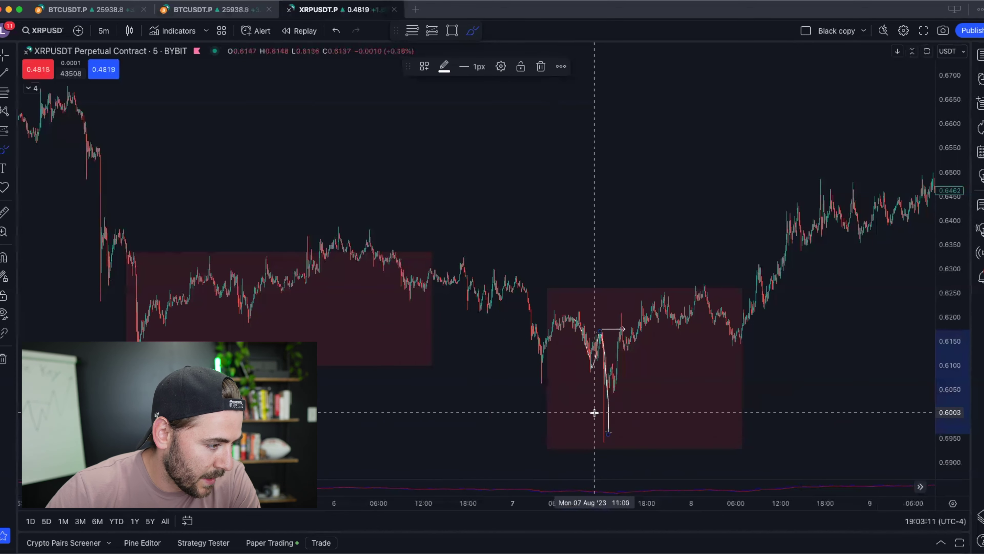
scroll(593, 411, up, 3)
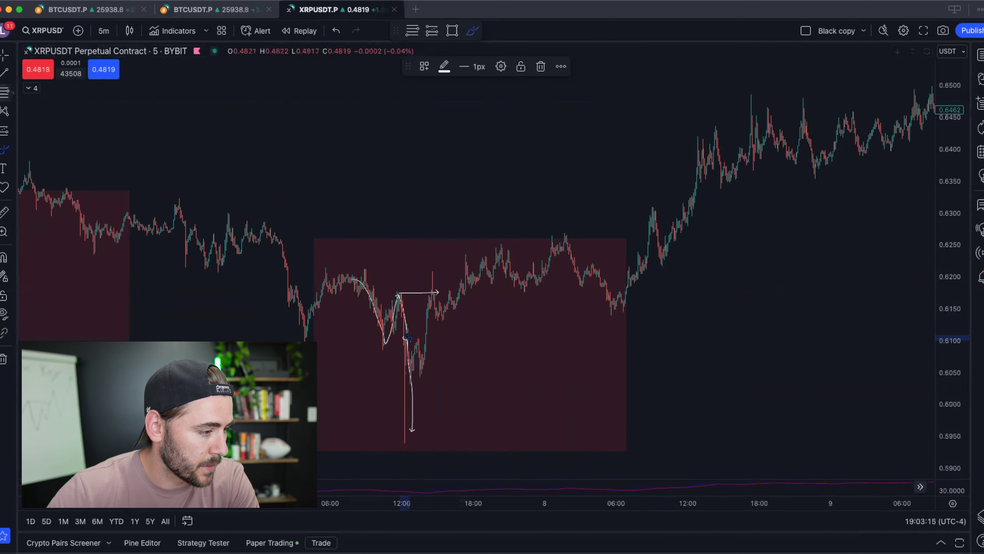
click(336, 30)
- Draw Brush arcs under the spike low and the higher low, and frame the consolidation below the break-level arrow
scroll(383, 274, up, 3)
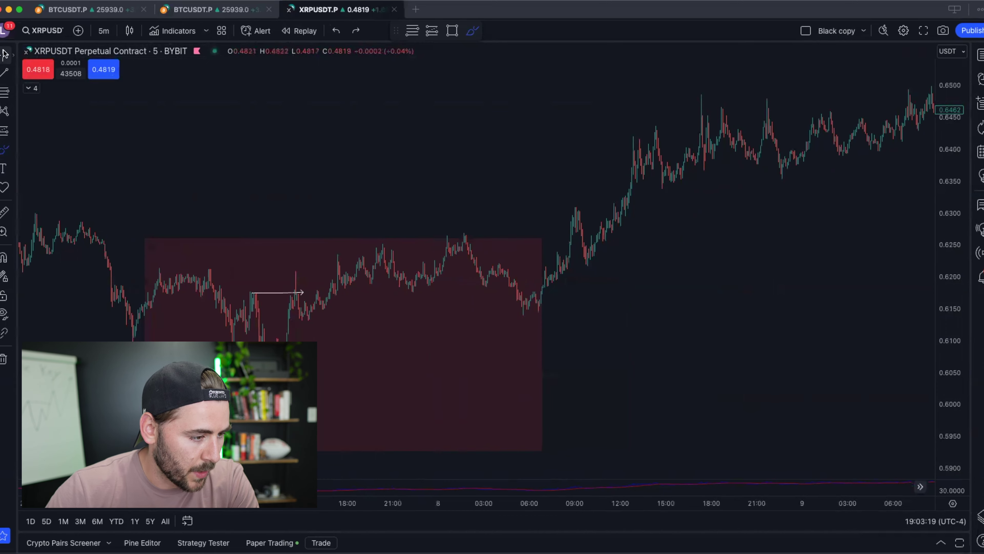
drag(106, 149, 388, 169)
scroll(356, 172, up, 2)
scroll(356, 173, up, 2)
scroll(484, 149, left, 5)
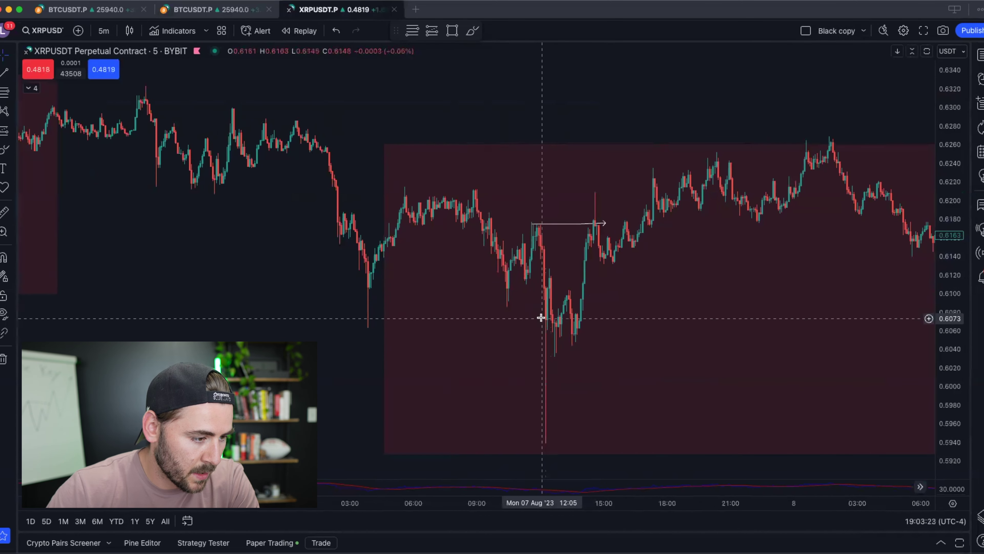
click(4, 149)
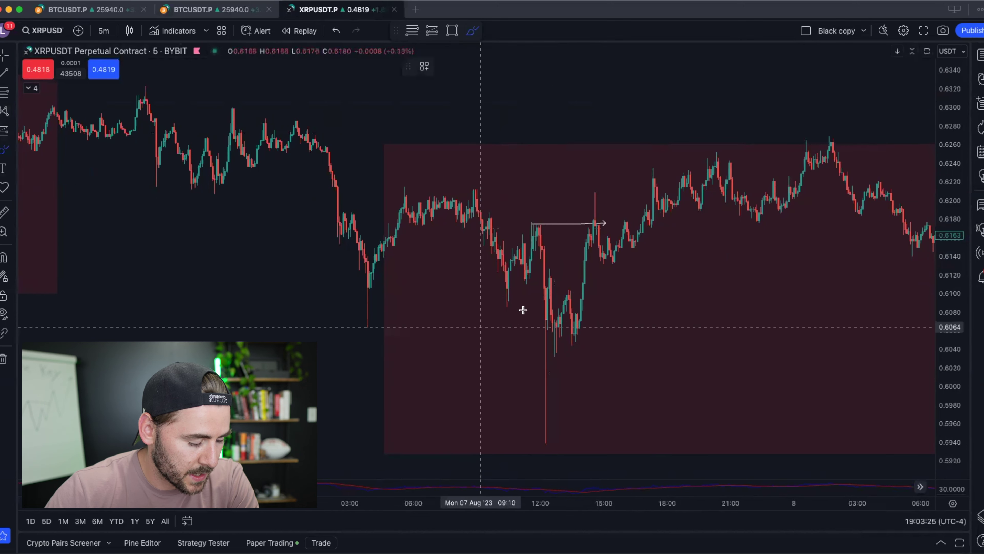
mouse_move(549, 321)
mouse_down()
mouse_move(559, 358)
mouse_move(567, 353)
mouse_up()
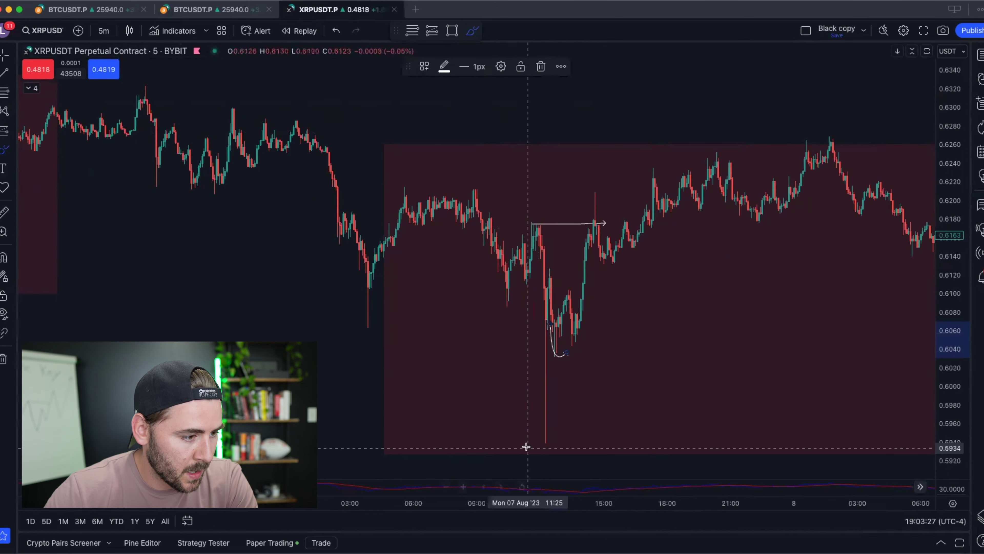
drag(529, 442, 582, 426)
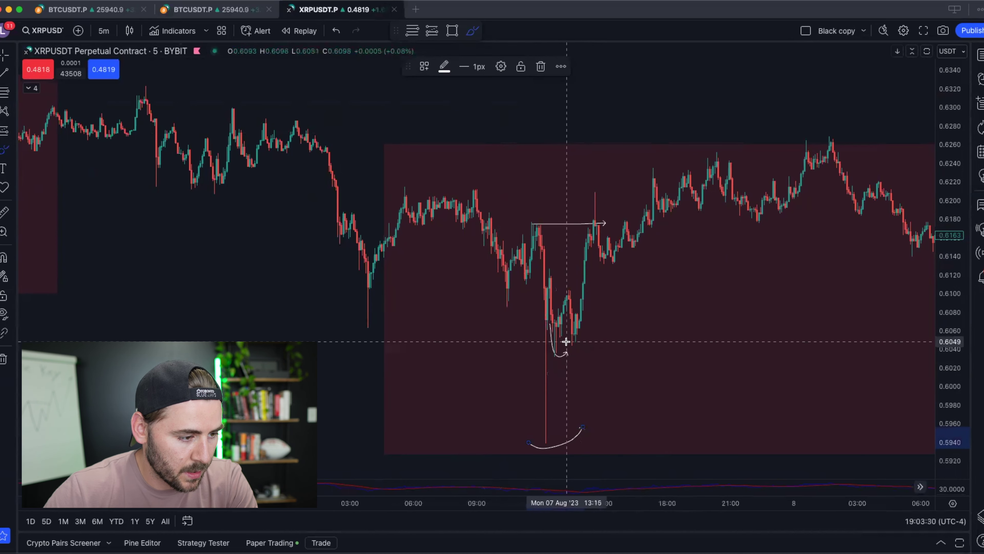
drag(542, 269, 543, 271)
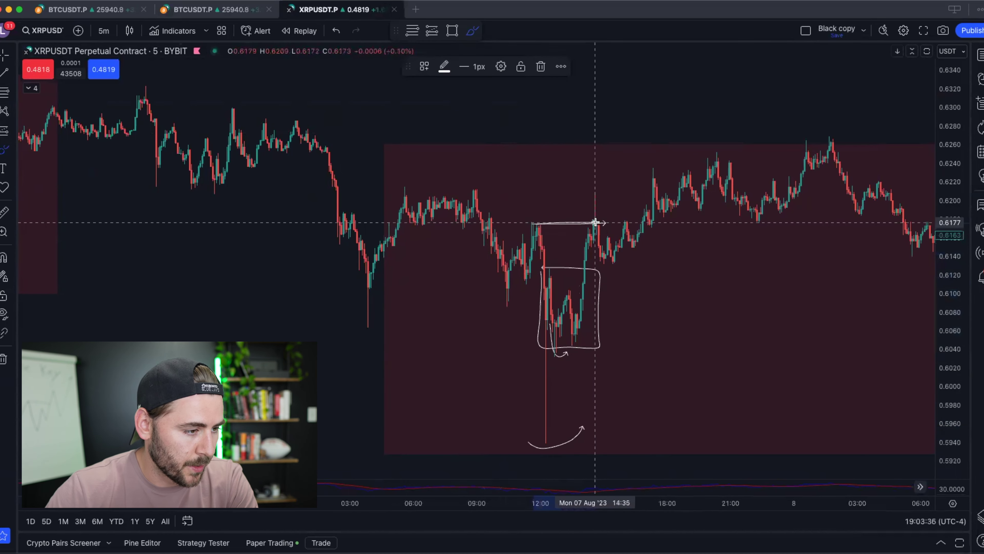
- Trace the pullback from the high at the break level and the rally that follows it with the Brush
scroll(564, 201, up, 2)
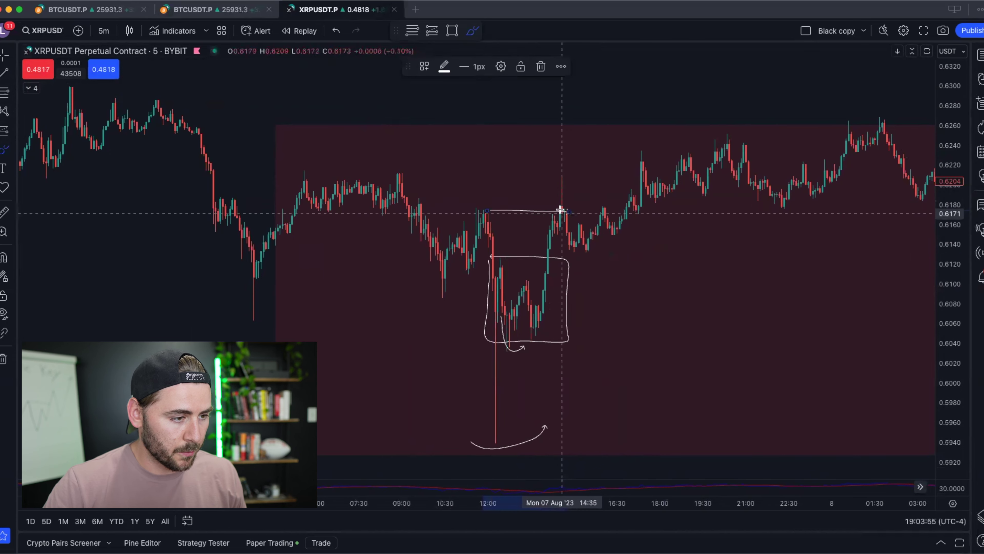
mouse_move(566, 213)
mouse_down()
mouse_move(584, 254)
mouse_move(592, 246)
mouse_up()
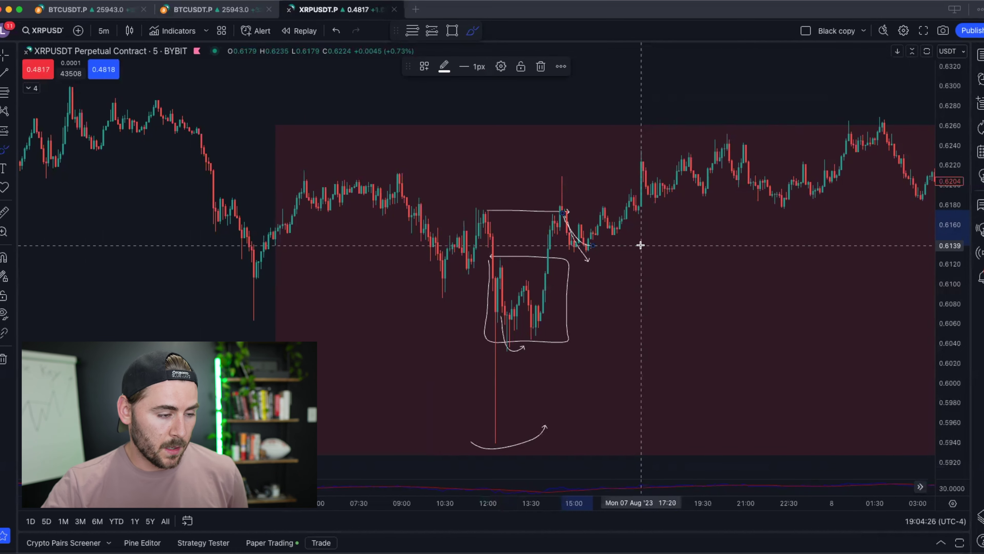
drag(558, 203, 560, 209)
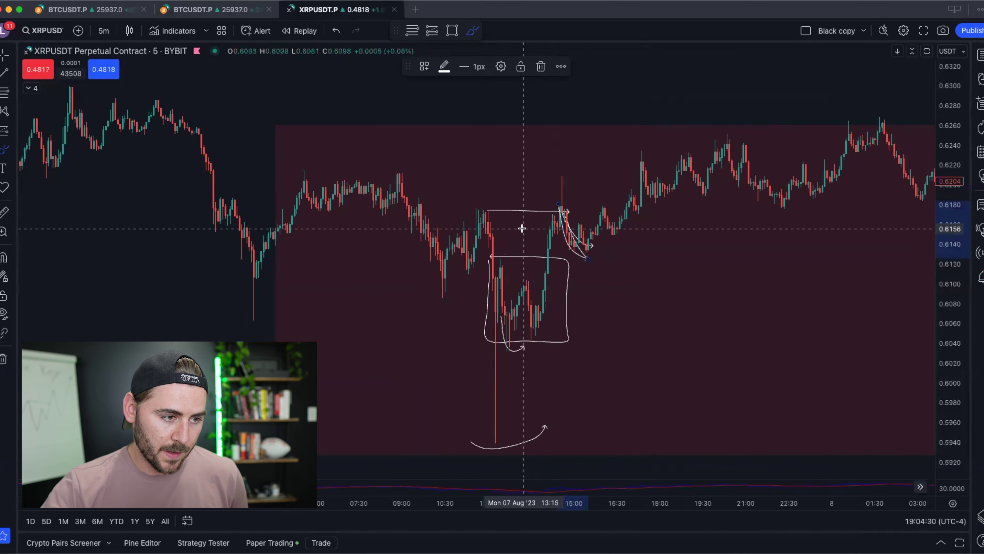
mouse_move(582, 244)
mouse_down()
mouse_move(599, 241)
mouse_move(645, 155)
mouse_up()
mouse_move(655, 183)
mouse_down()
mouse_move(725, 137)
mouse_move(762, 179)
mouse_move(874, 115)
mouse_up()
- Examine the earlier XRPUSDT red box around 5 August together with the drop preceding it, using a compressed price scale
click(6, 55)
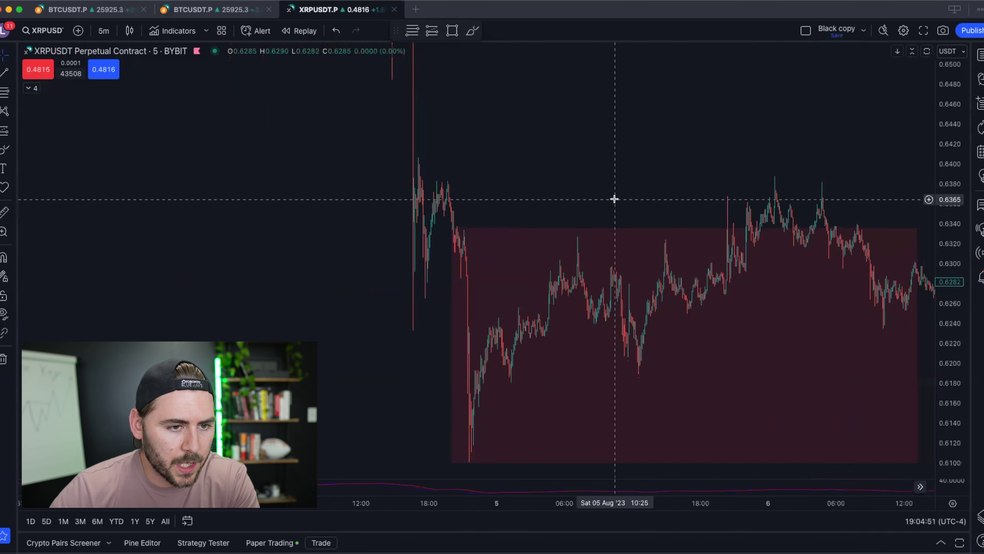
scroll(617, 199, down, 3)
drag(697, 199, 600, 172)
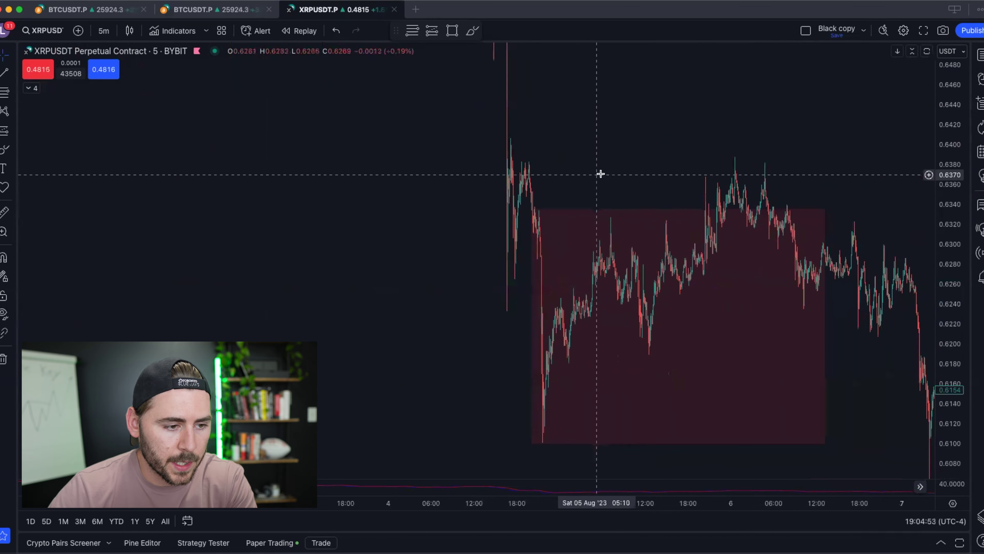
drag(945, 85, 970, 289)
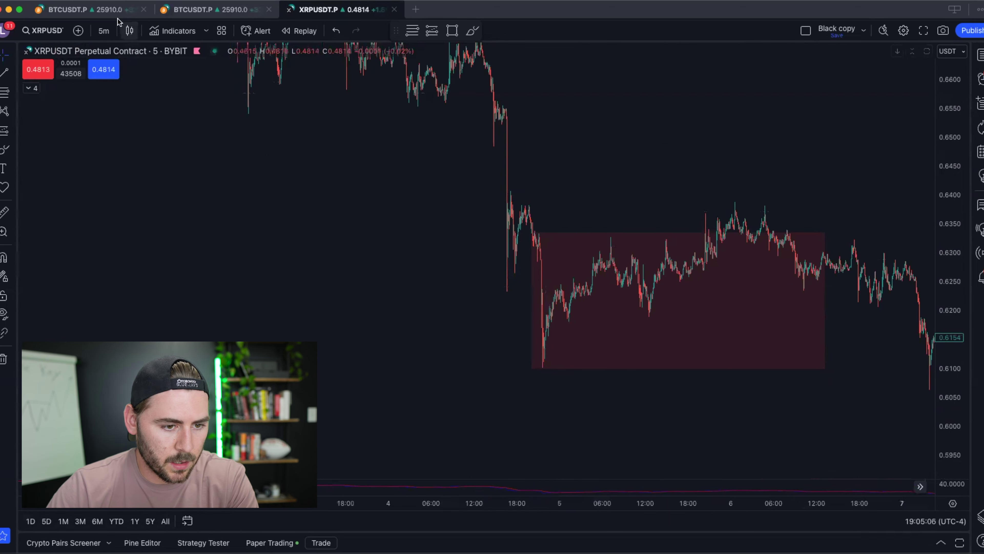
- On the 5-minute BTCUSDT chart, draw a horizontal trend line at 25862 from the 12 September 13:15 low to 23:10
click(101, 11)
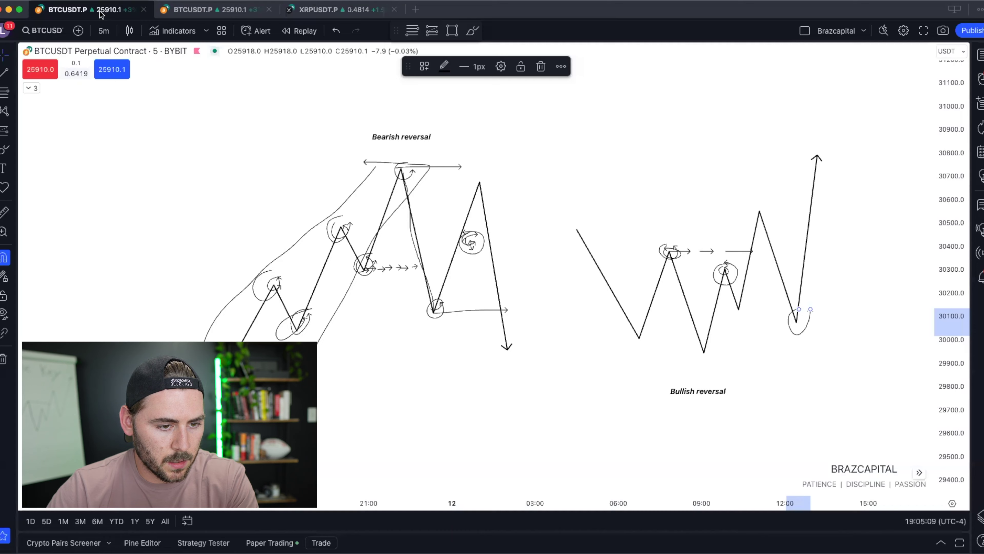
double_click(937, 247)
drag(885, 246, 691, 245)
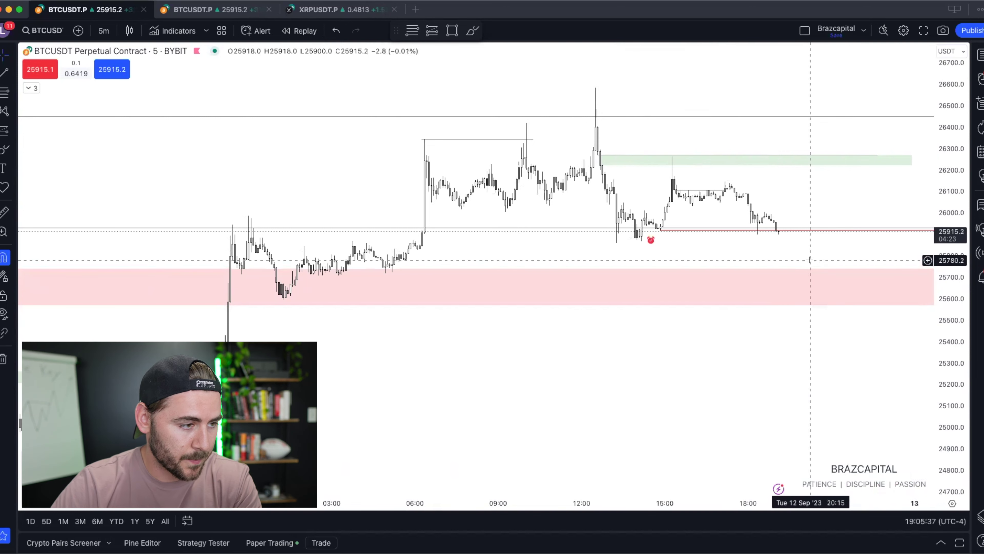
key(alt+a)
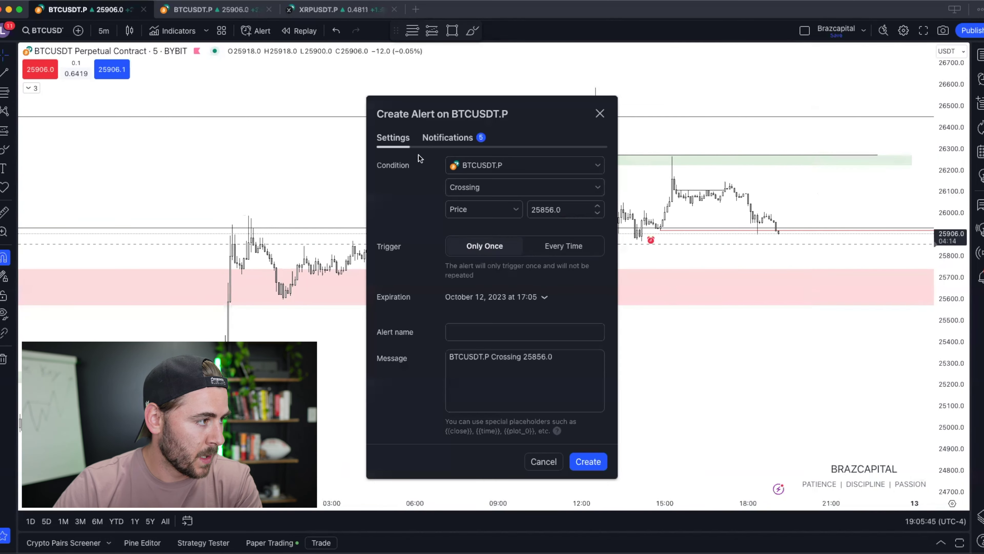
click(601, 114)
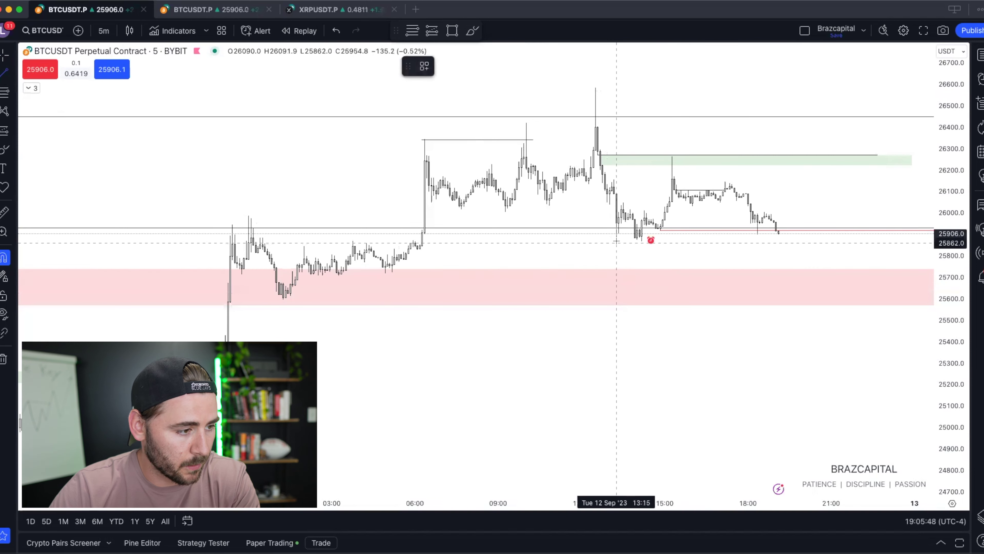
drag(616, 243, 892, 243)
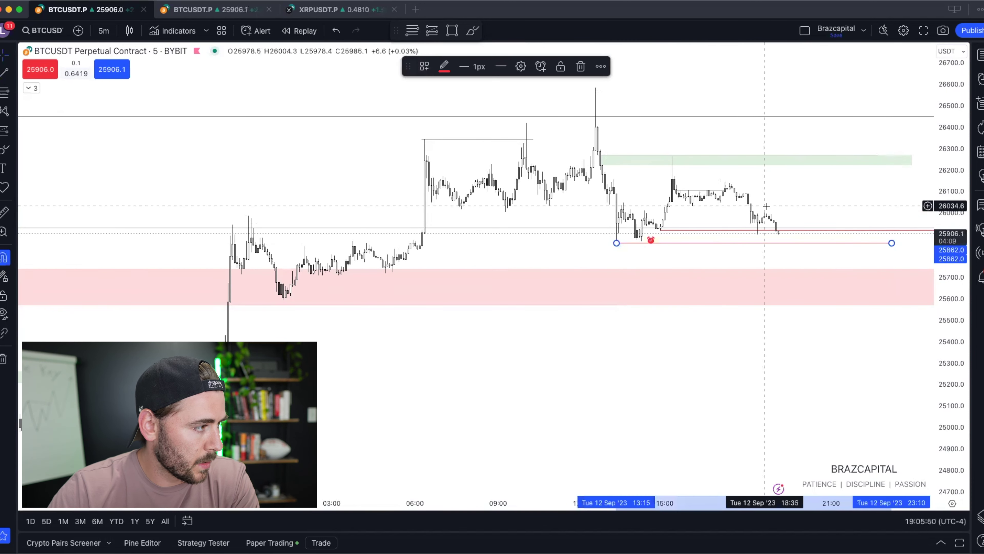
- Create an alert for BTCUSDT crossing the new trend line at 25862, triggered once per bar close
click(600, 67)
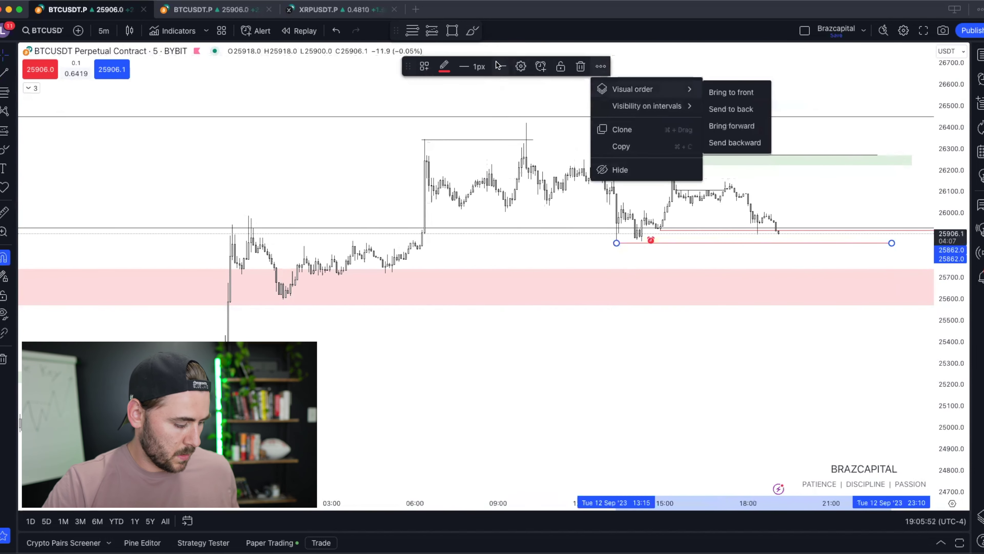
click(539, 67)
click(487, 255)
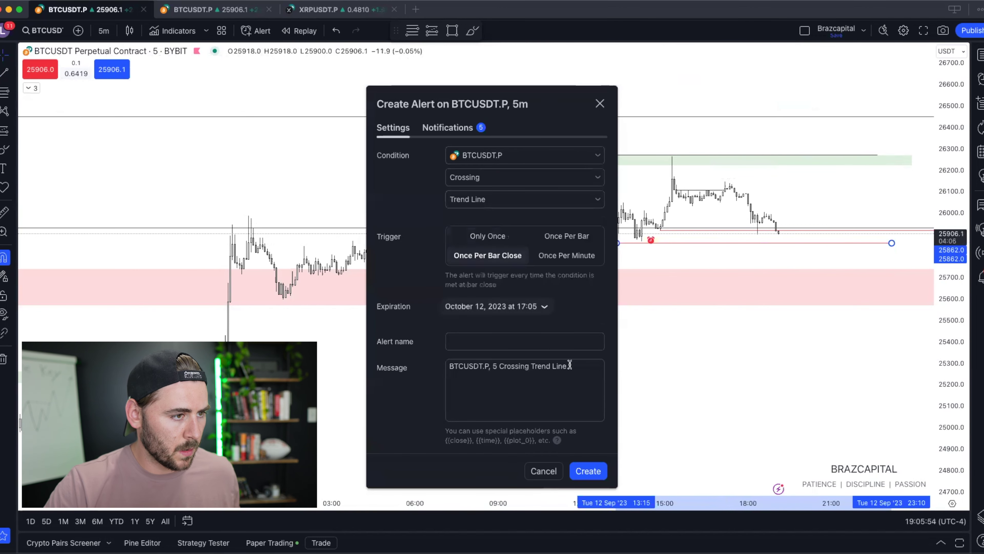
click(588, 471)
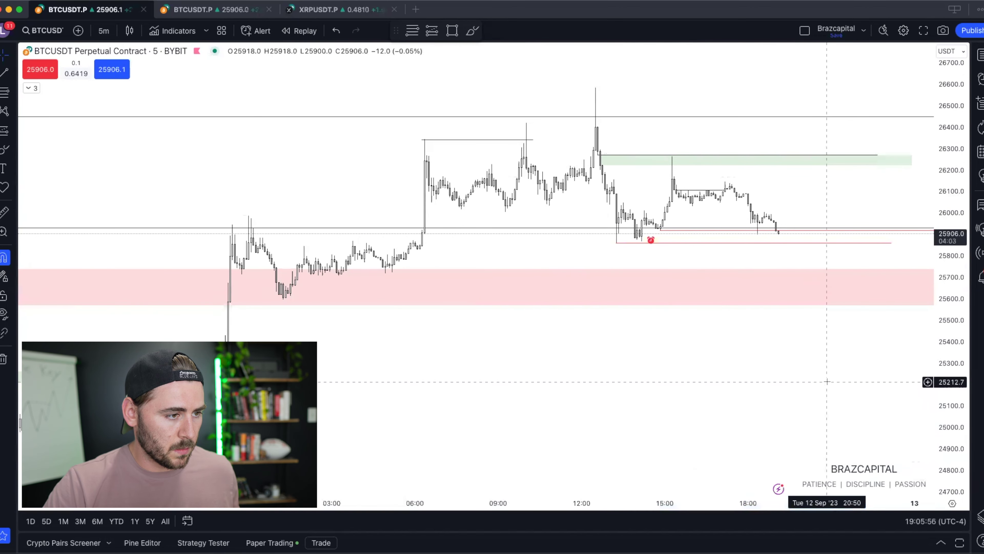
scroll(822, 378, down, 5)
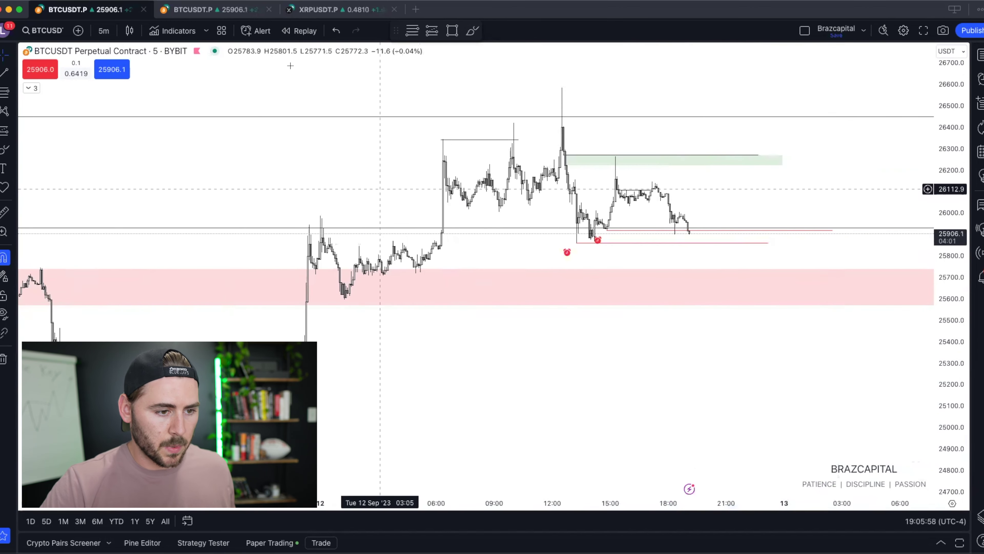
- Switch the XRPUSDT chart to the 1-hour interval and examine the July spike and the decline into August
click(324, 13)
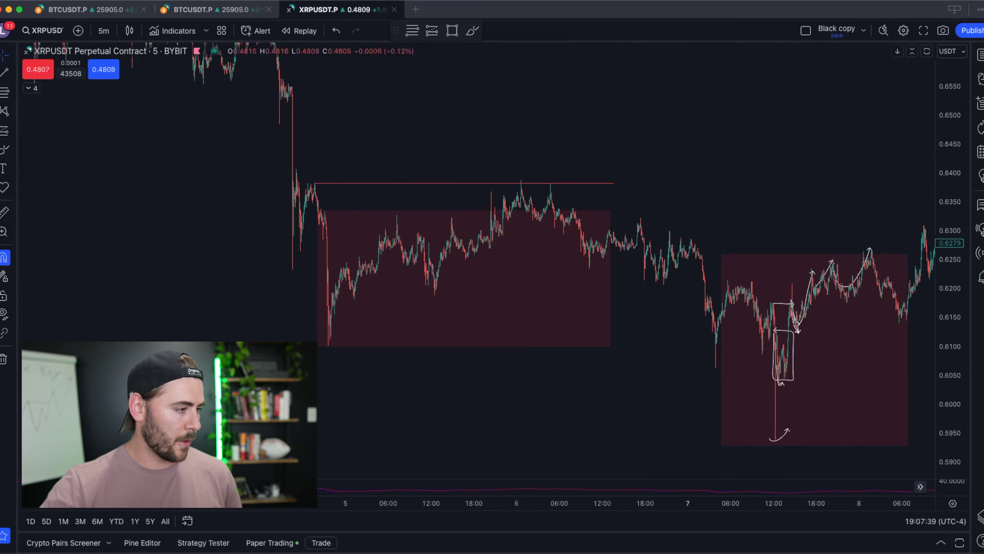
click(102, 31)
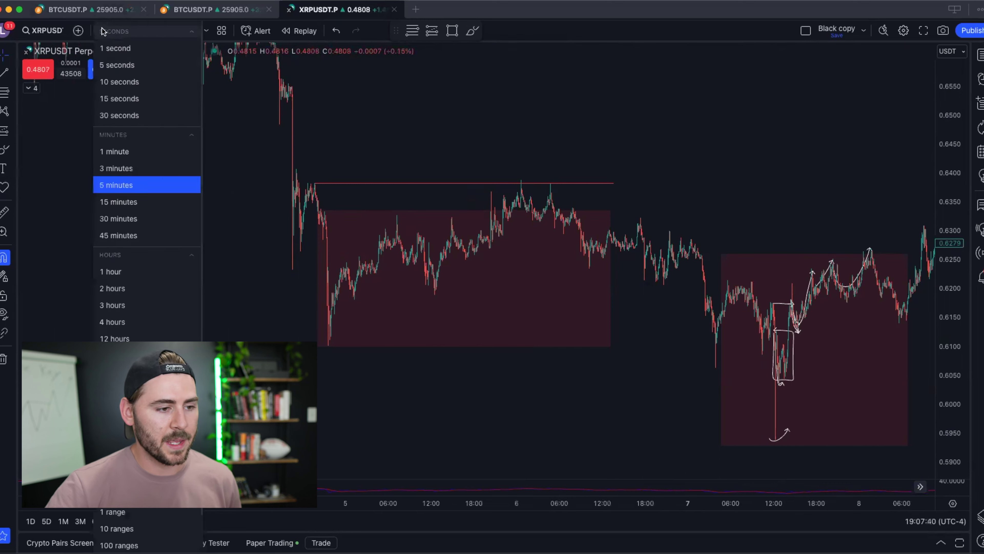
click(152, 273)
drag(727, 163, 830, 217)
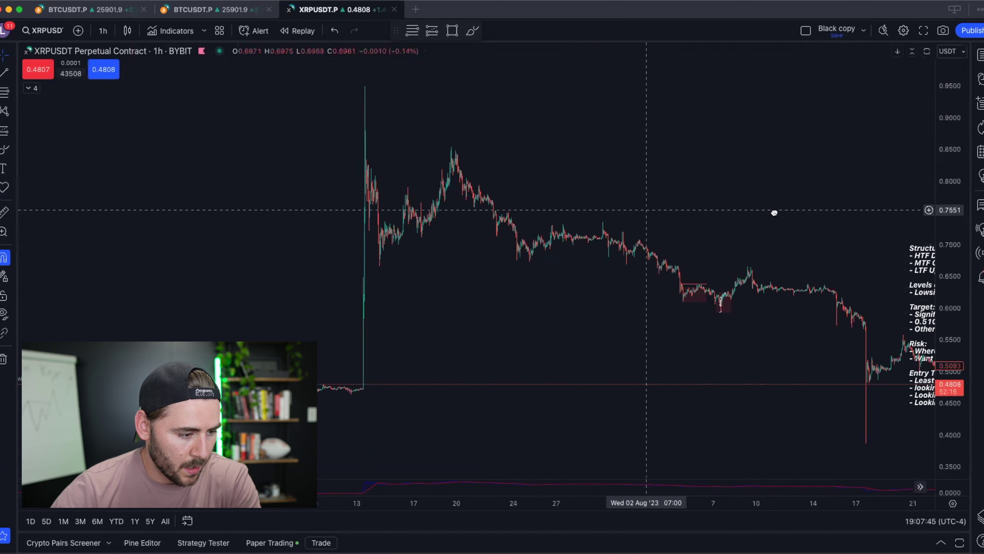
drag(646, 209, 815, 207)
- On the 1-hour BTCUSDT chart, mark the small pullback low beside the 23 August peak with a short horizontal Brush line at about 26410
key(ctrl+shift+Tab)
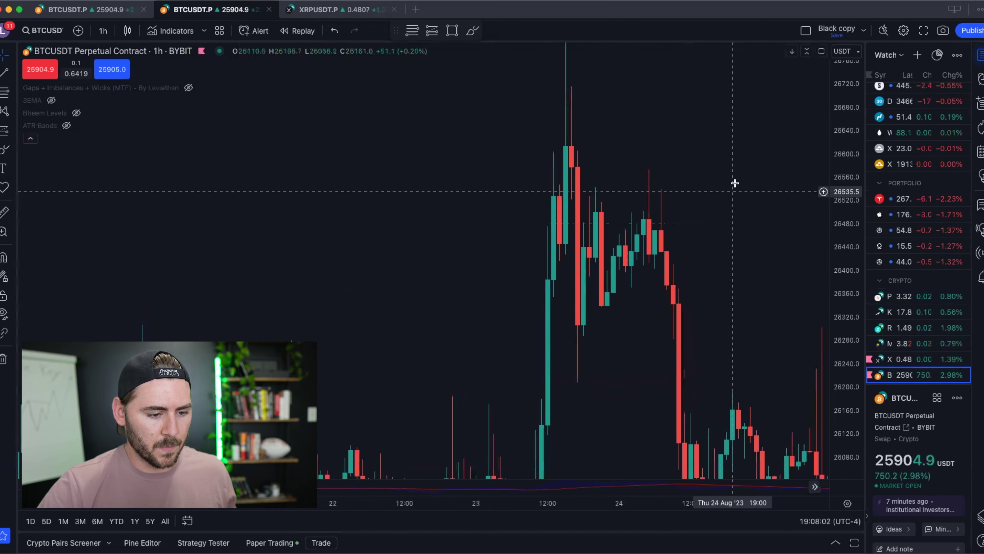
scroll(720, 214, down, 5)
drag(744, 223, 630, 171)
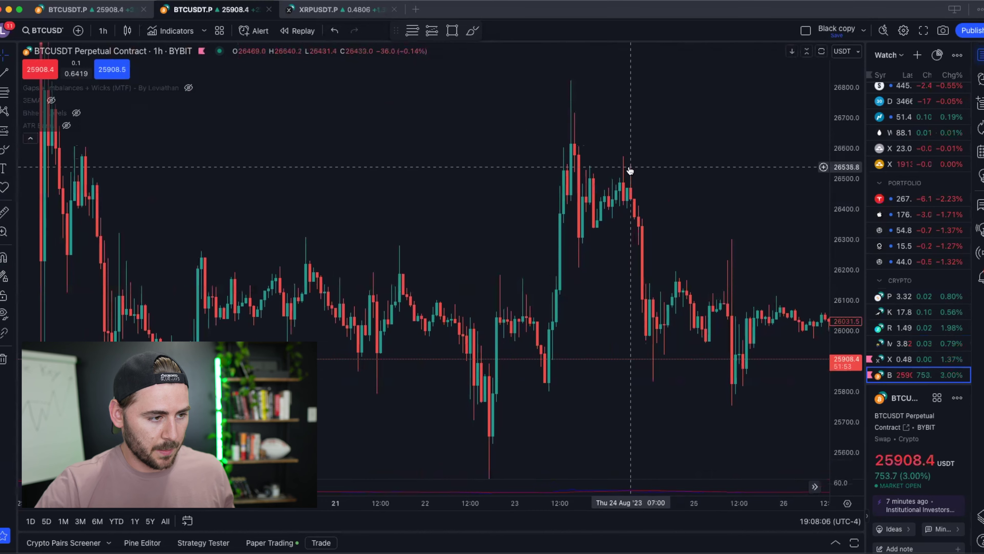
click(3, 151)
mouse_move(563, 205)
mouse_down()
mouse_move(573, 86)
mouse_move(571, 155)
mouse_up()
scroll(382, 197, up, 3)
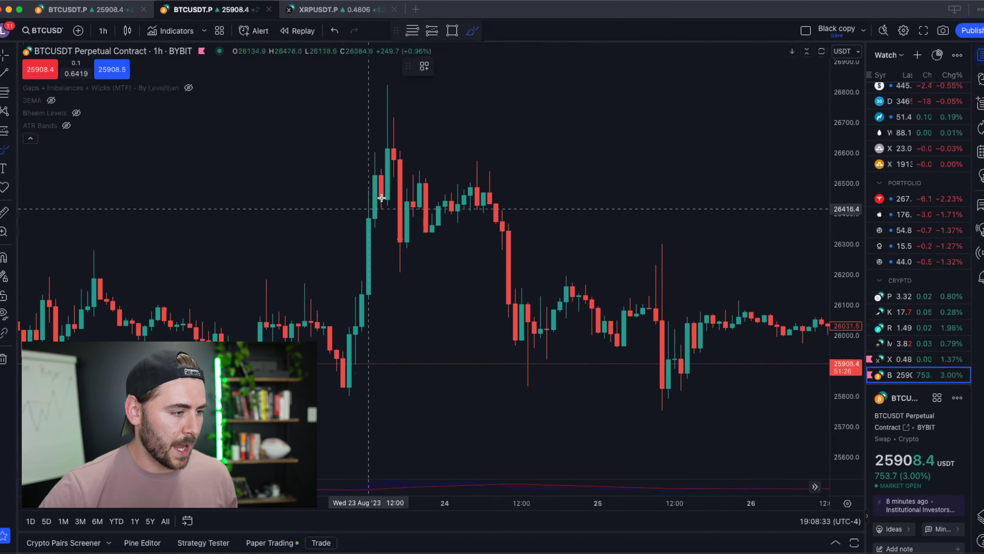
drag(387, 209, 402, 210)
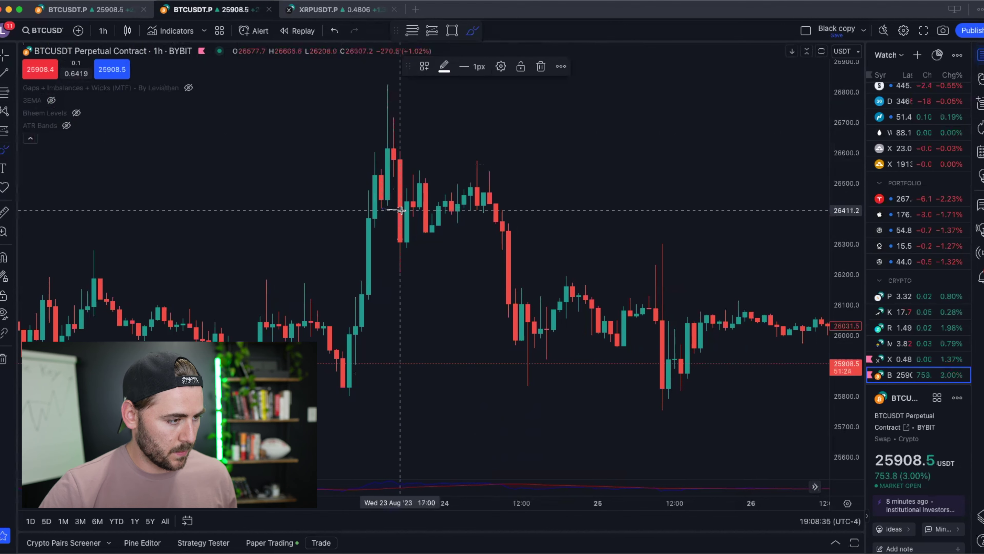
click(5, 56)
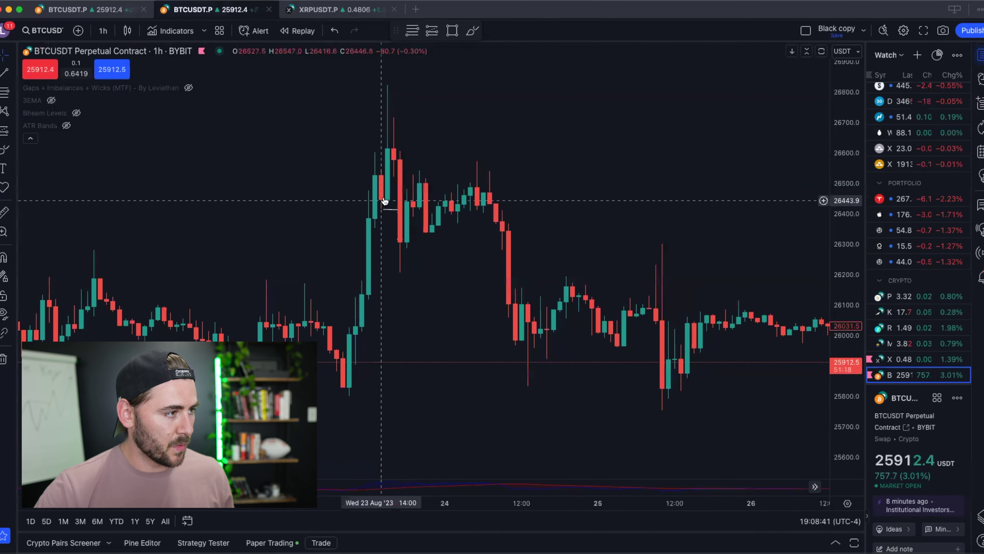
- Draw a Brush arc over the lower high after the 23 August peak and trace the decline that follows it
click(4, 153)
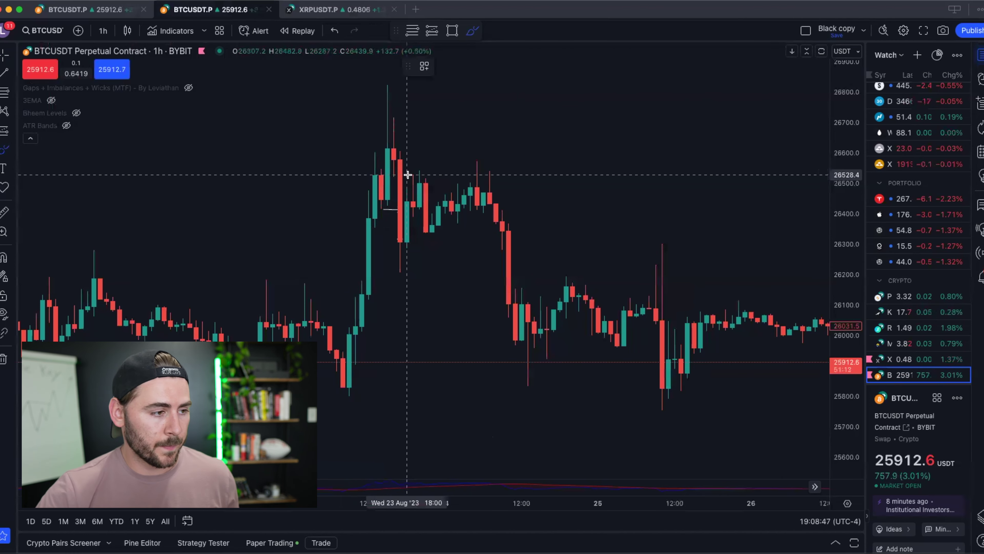
drag(407, 168, 437, 175)
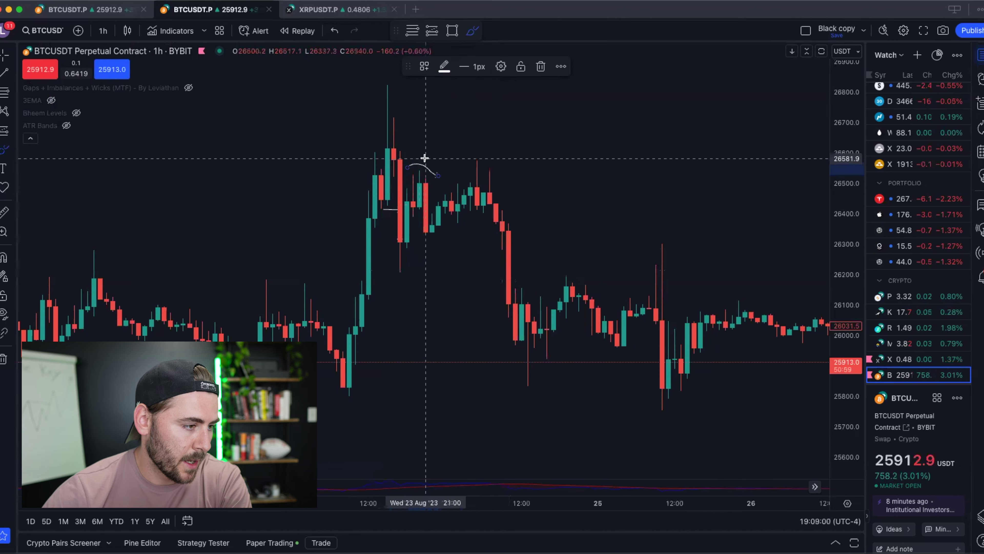
mouse_move(421, 181)
mouse_down()
mouse_move(430, 232)
mouse_move(465, 190)
mouse_move(495, 202)
mouse_move(515, 326)
mouse_up()
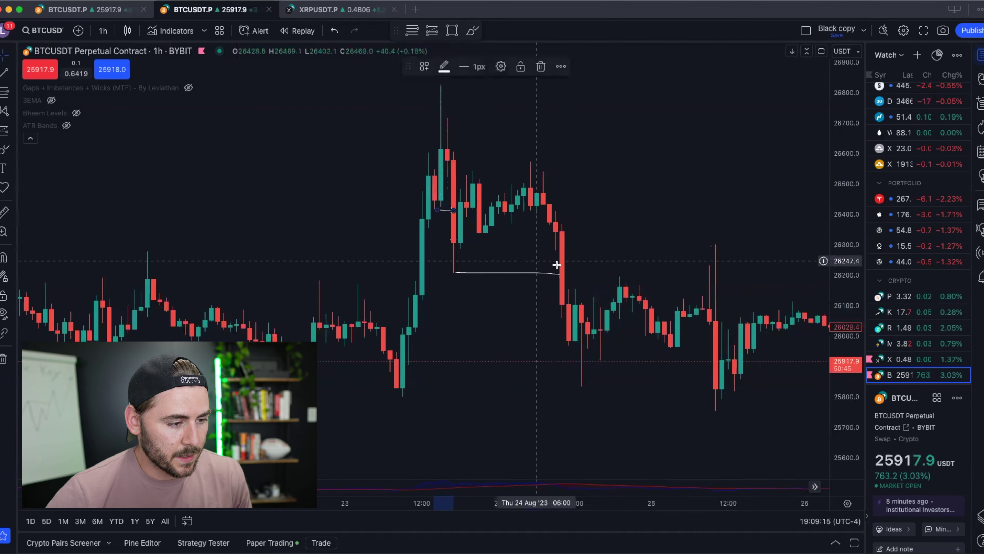
- Return to the 5-minute BTCUSDT chart and examine its marked levels and zones from the 7 September high to the latest drop
scroll(578, 193, right, 5)
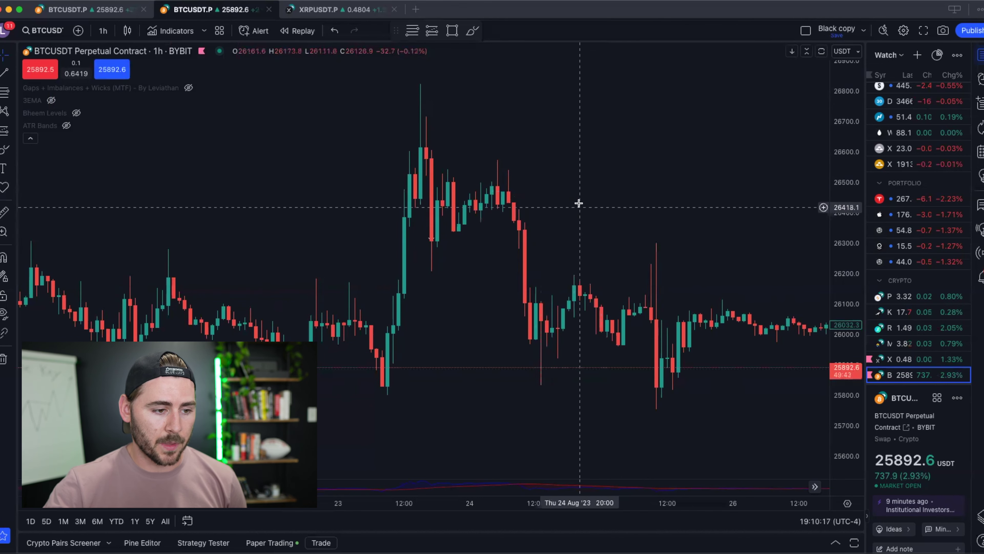
scroll(605, 182, down, 5)
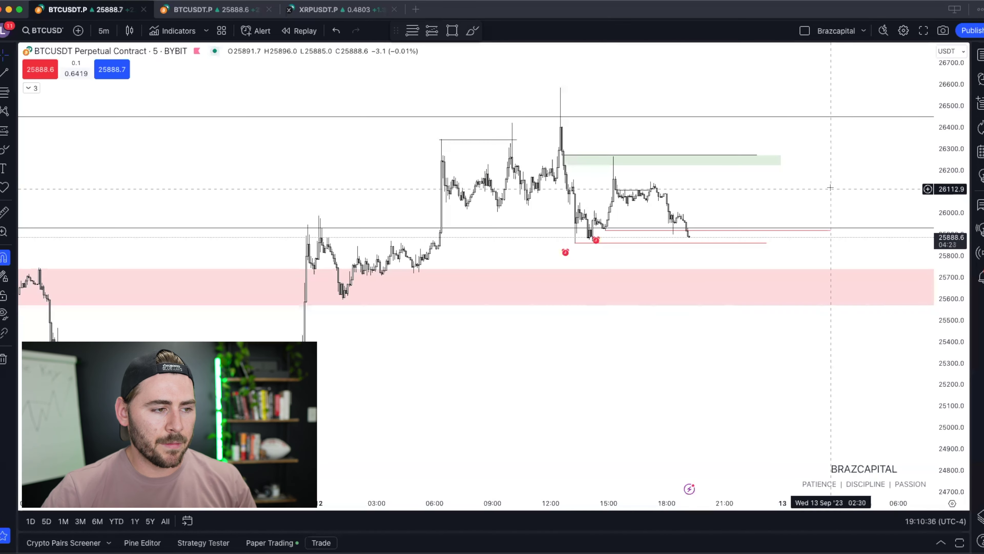
scroll(598, 95, up, 3)
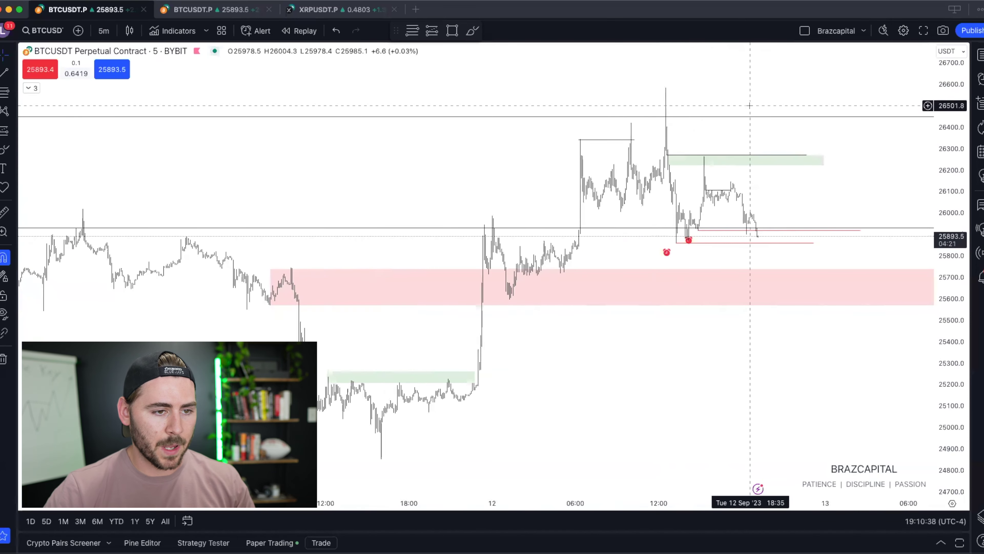
scroll(598, 95, down, 10)
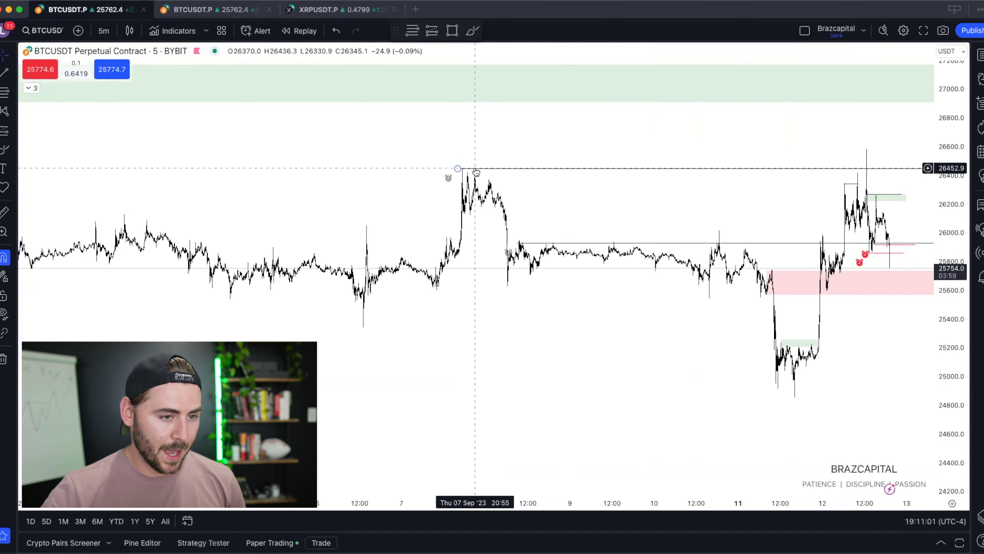
scroll(504, 162, right, 5)
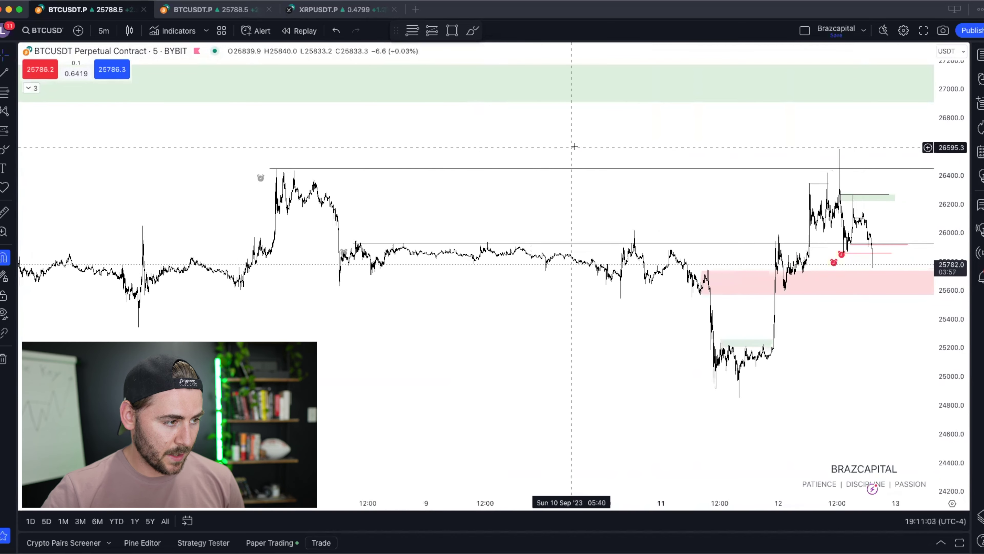